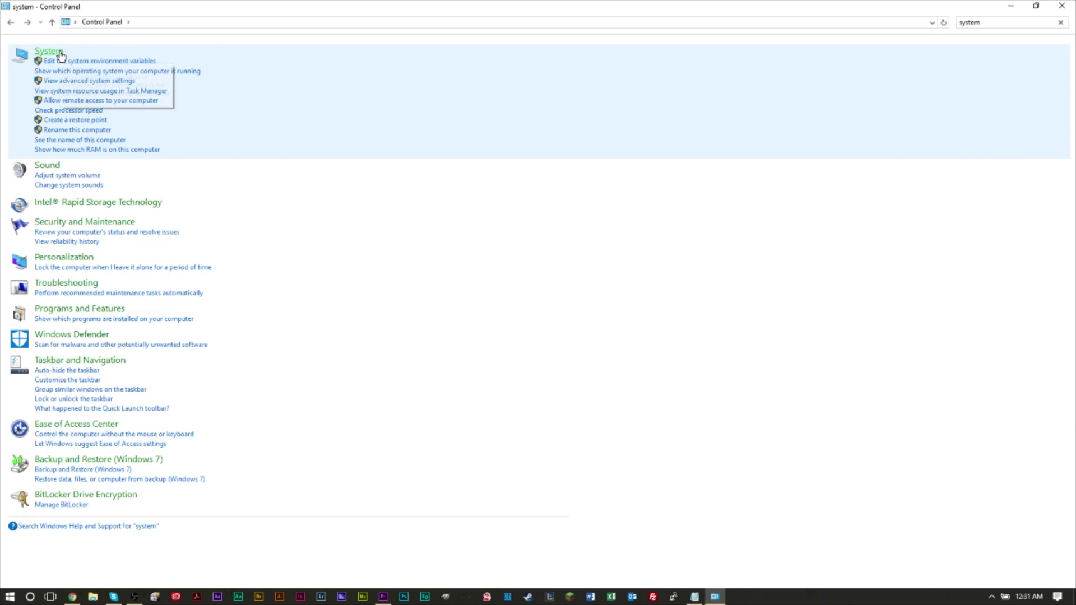
# - Open the System page and expand Sound, video and game controllers in Device Manager
pyautogui.click(61, 54)
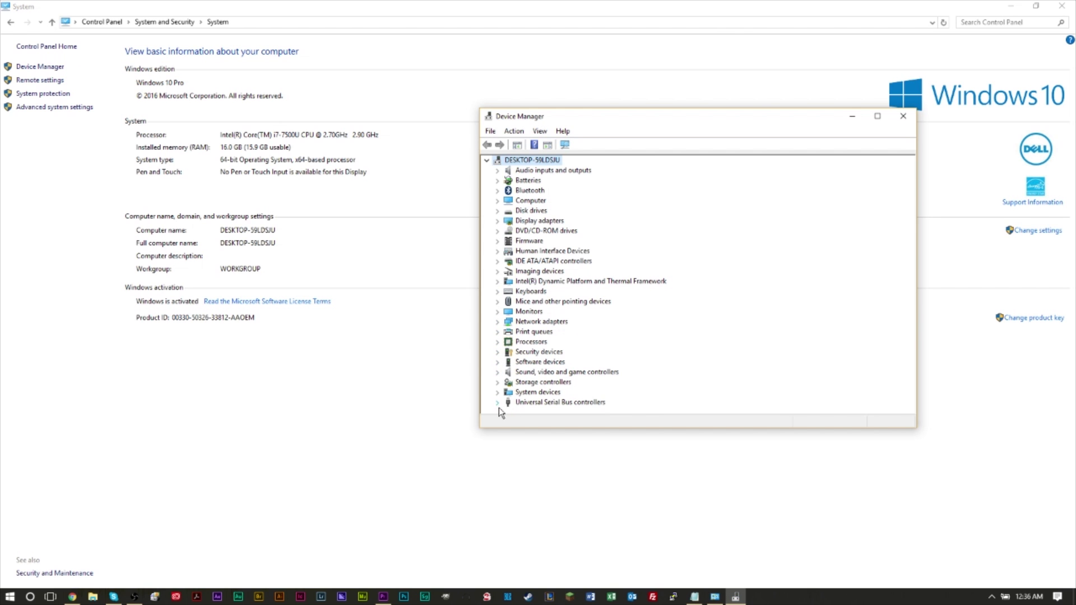
pyautogui.click(496, 373)
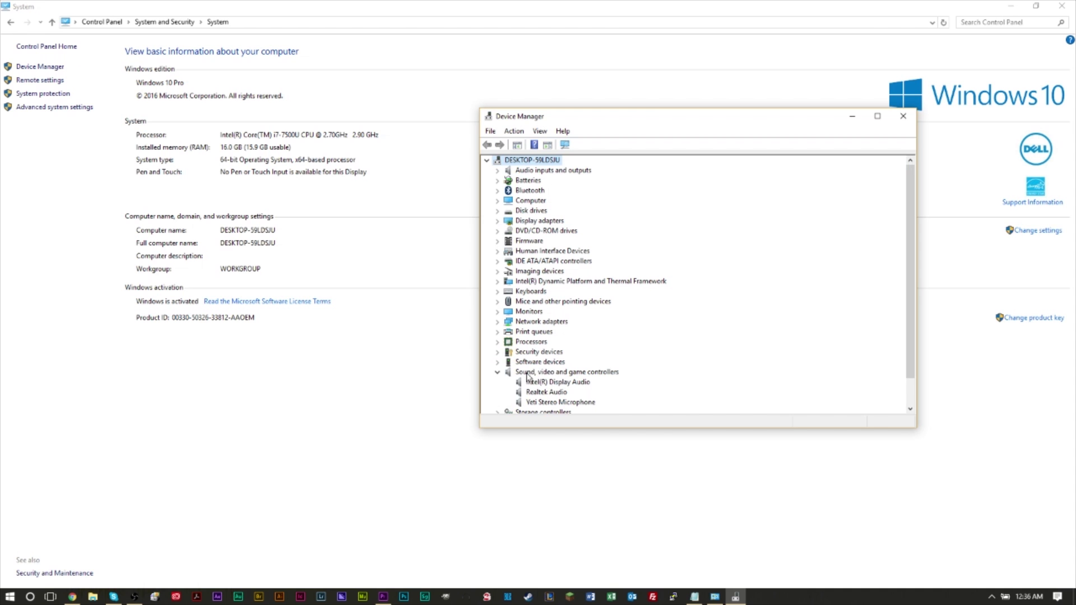
# - Open DxDiag.txt from the Desktop in Notepad and scroll through the report
pyautogui.click(10, 20)
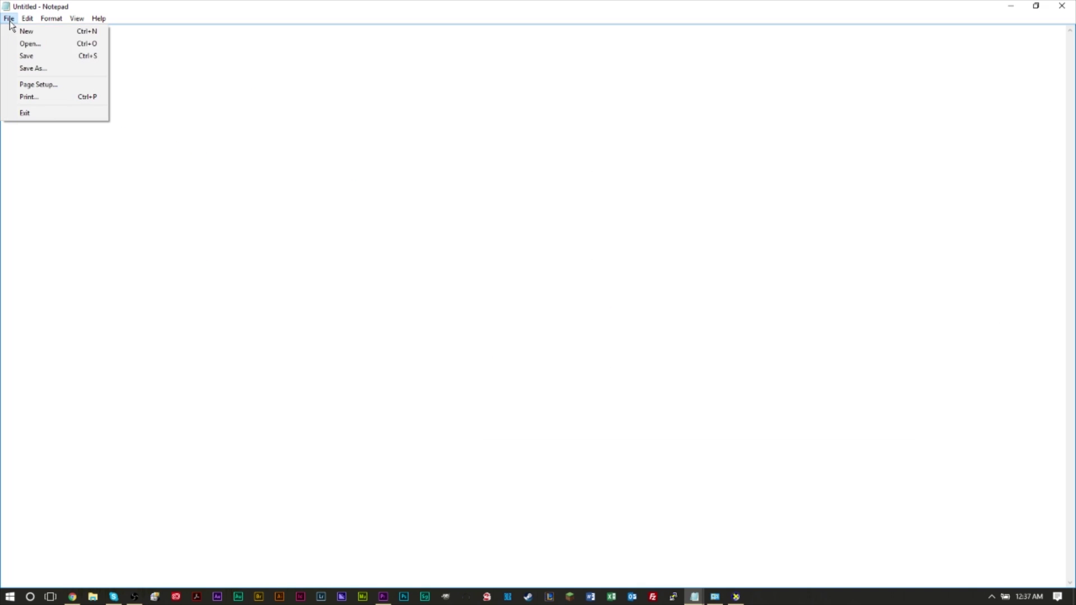
pyautogui.click(23, 43)
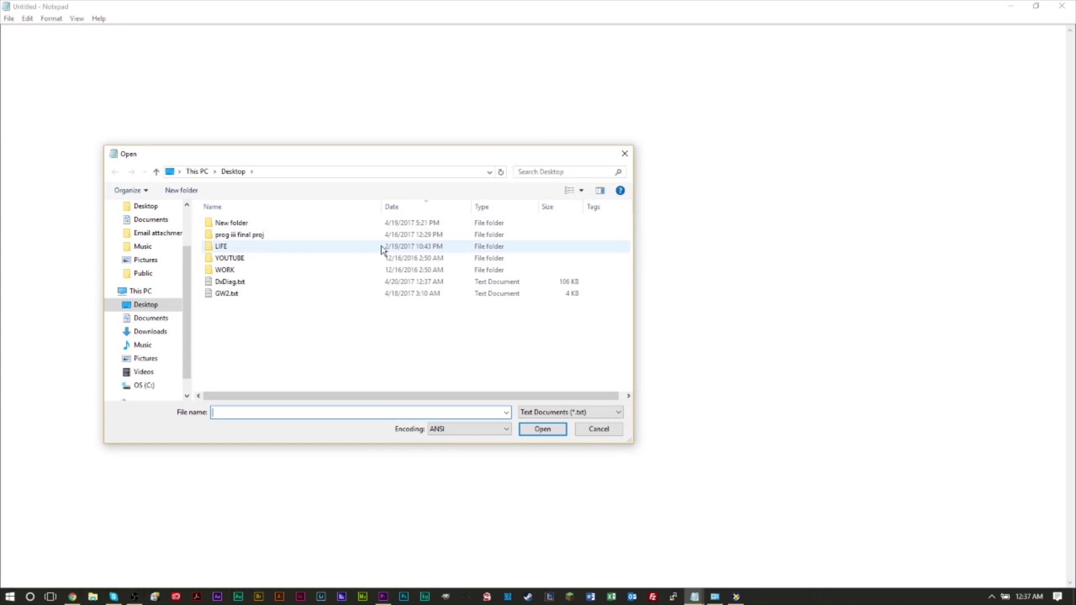
pyautogui.doubleClick(253, 282)
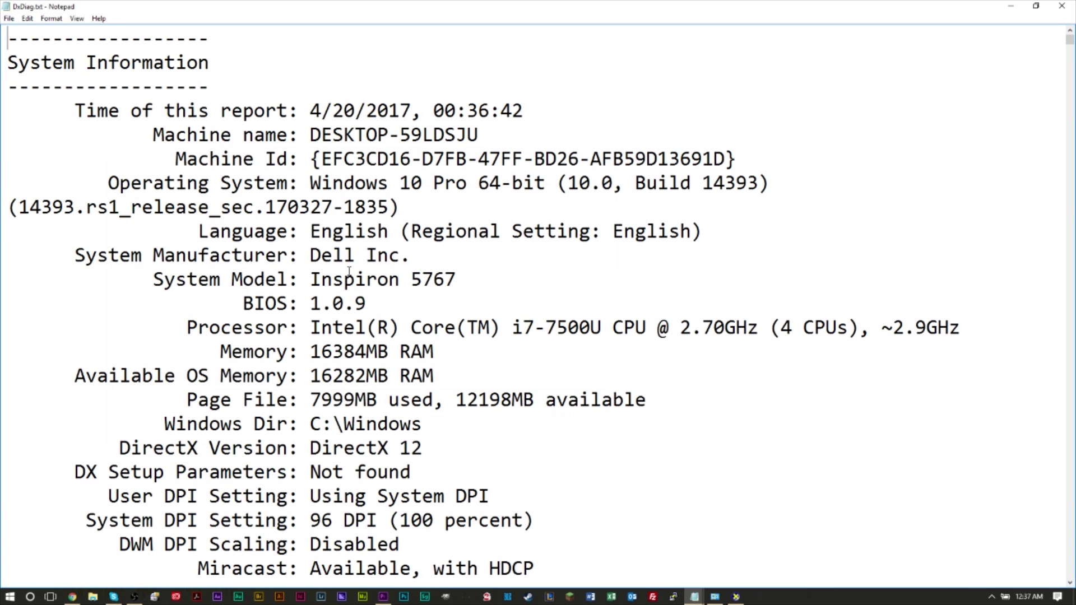
pyautogui.scroll(-2, 353, 303)
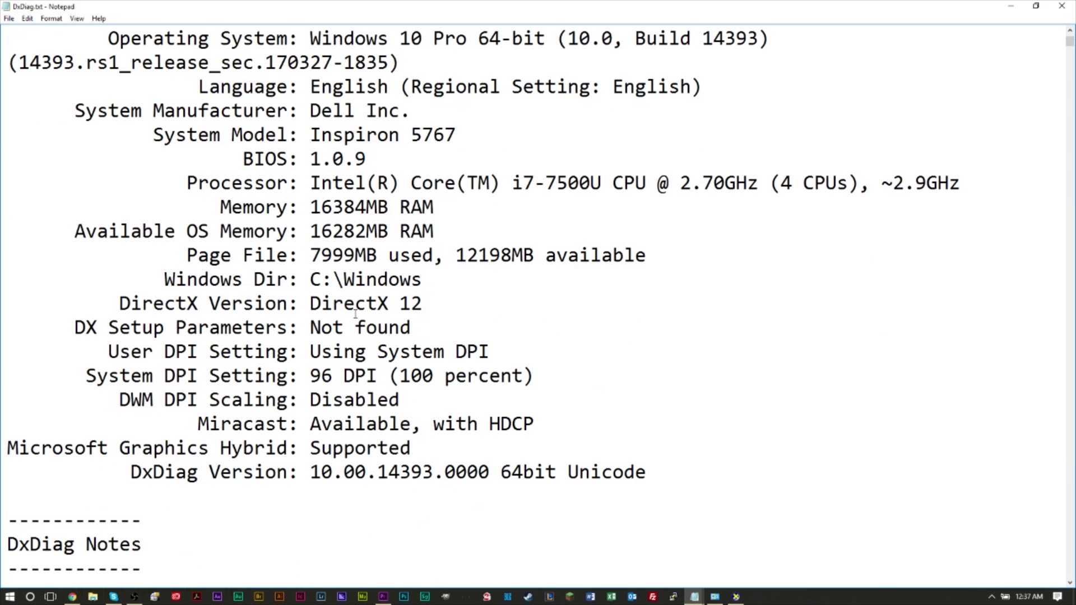
pyautogui.scroll(2, 356, 314)
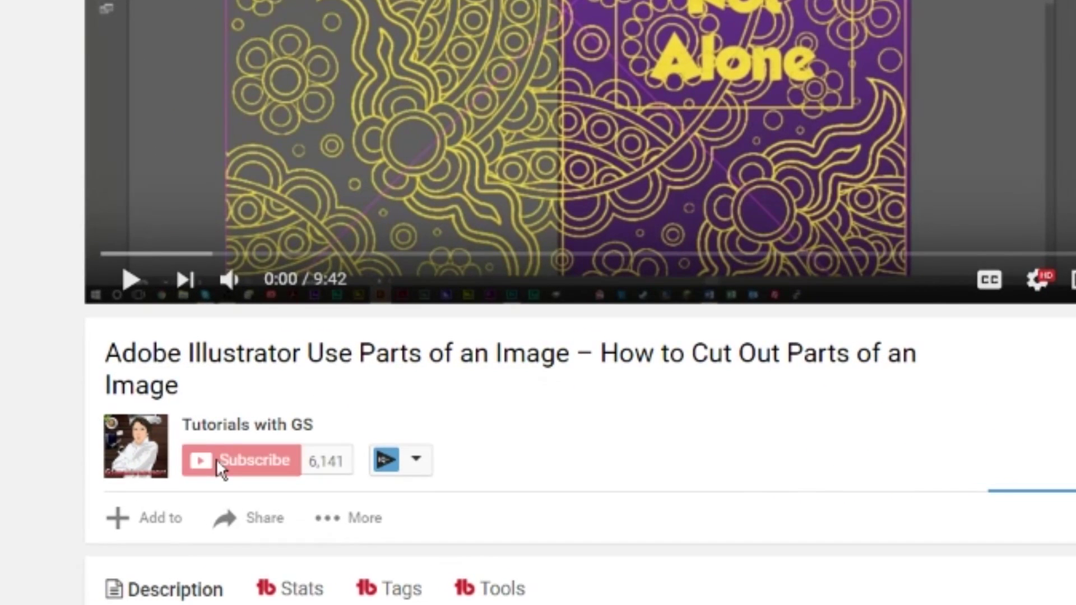
# - Subscribe to Tutorials with GS and save the 'Send me all notifications' bell setting
pyautogui.click(216, 459)
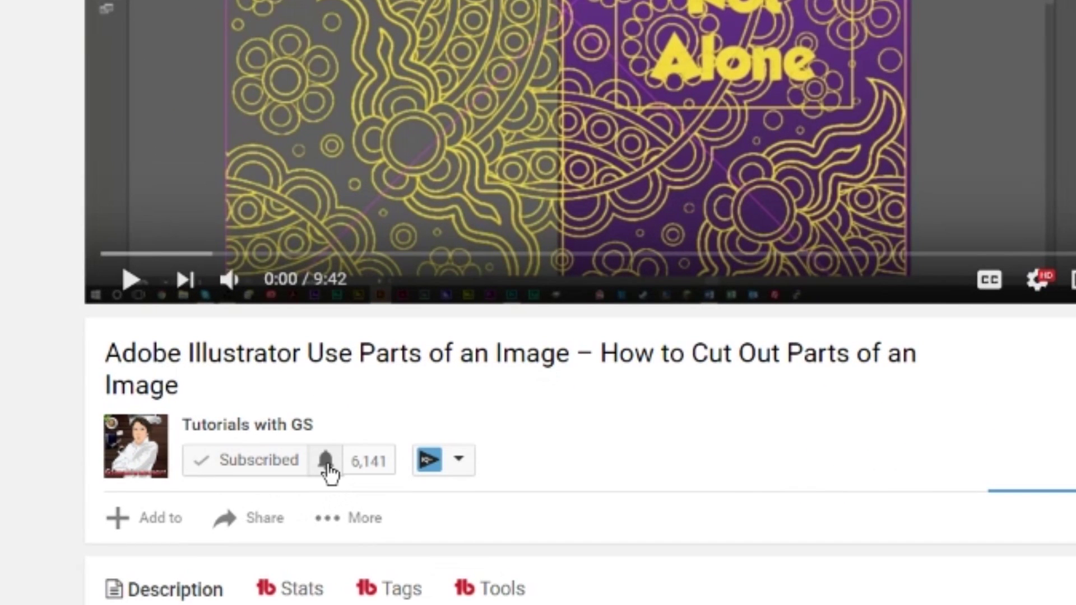
pyautogui.click(326, 463)
pyautogui.click(427, 272)
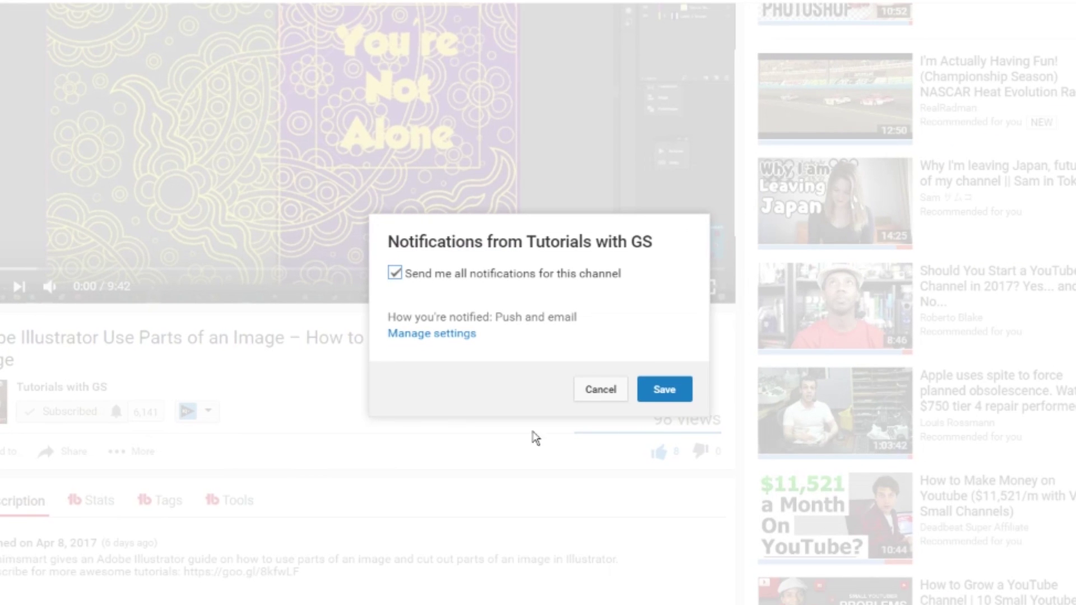
pyautogui.click(705, 393)
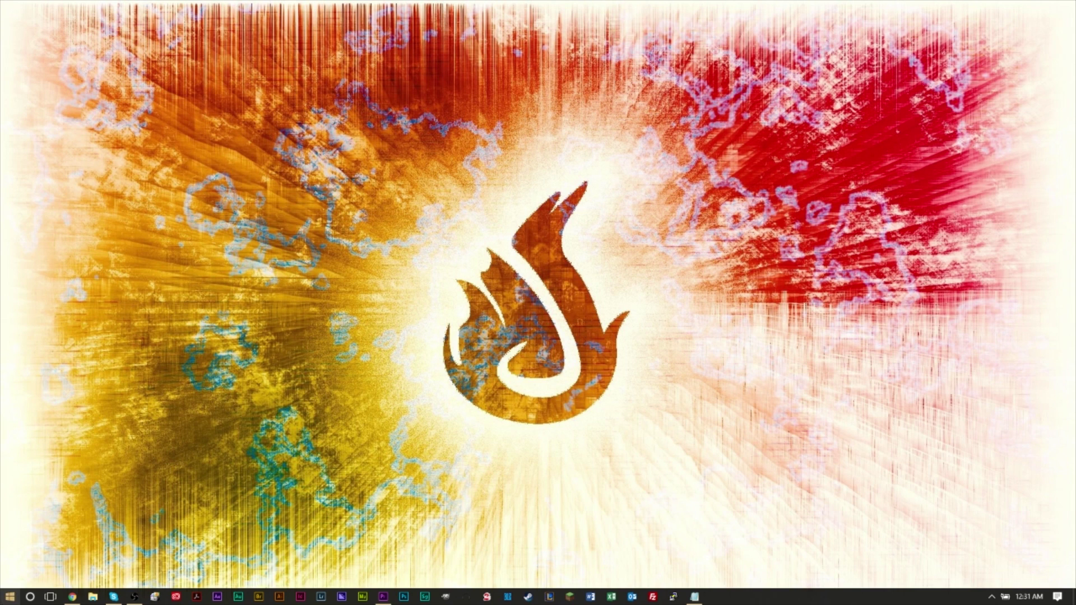
# - Open Control Panel from Start, search for 'system', and open the System page
pyautogui.click(10, 596)
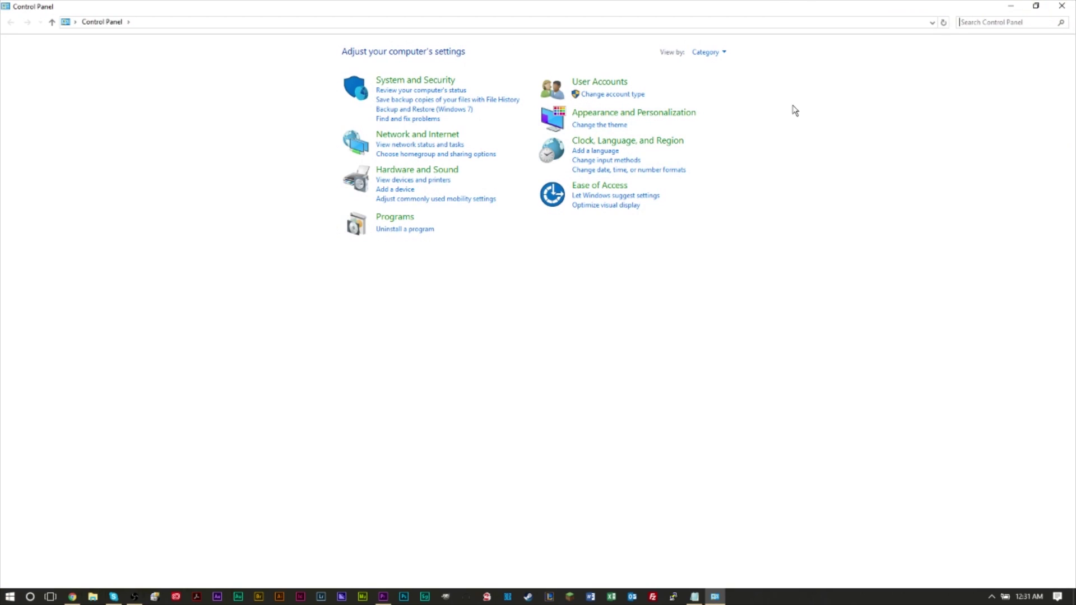
pyautogui.click(977, 25)
pyautogui.write('system')
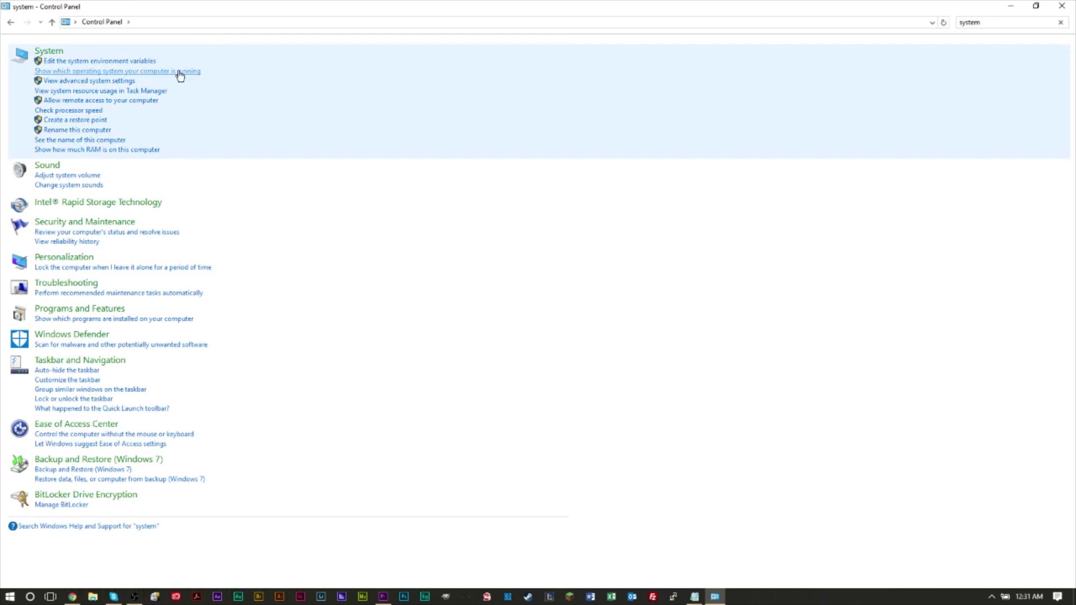
pyautogui.click(61, 54)
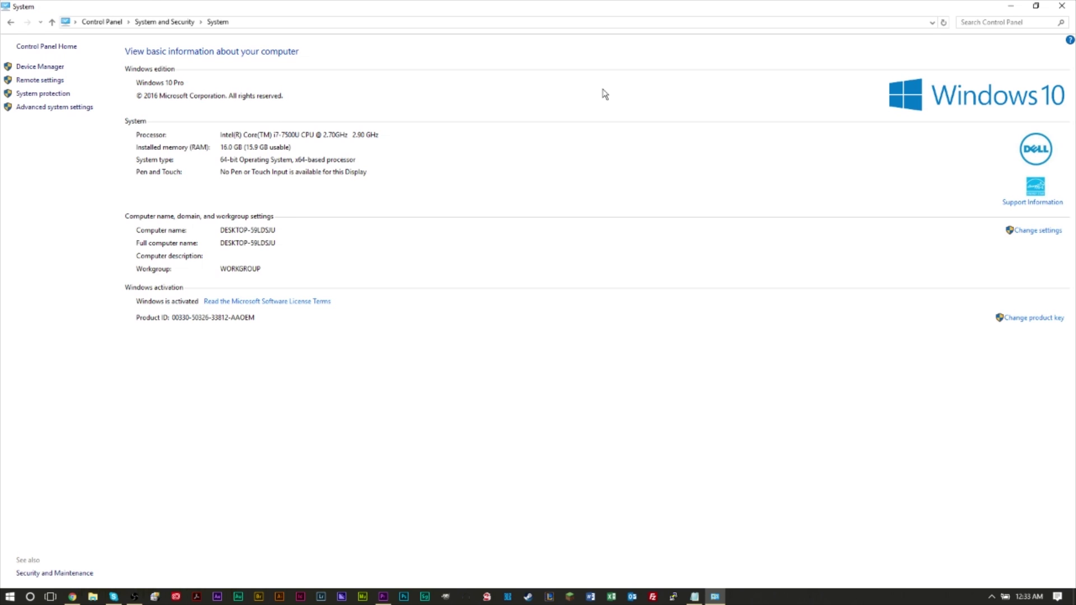
# - Open Device Manager from the sidebar, move it beside System, then close it
pyautogui.click(28, 68)
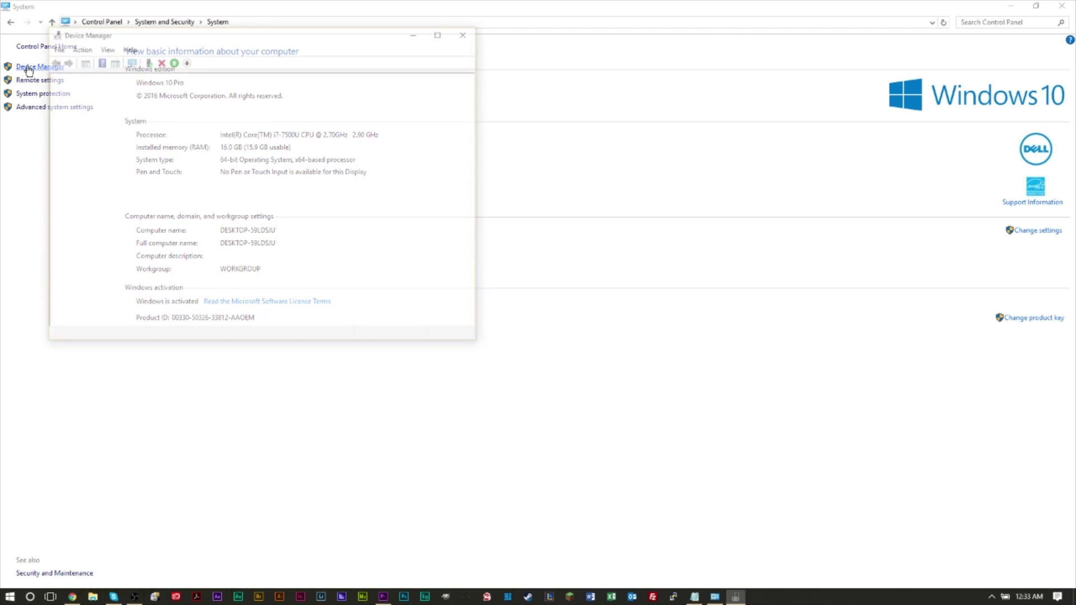
pyautogui.moveTo(230, 37); pyautogui.dragTo(644, 63)
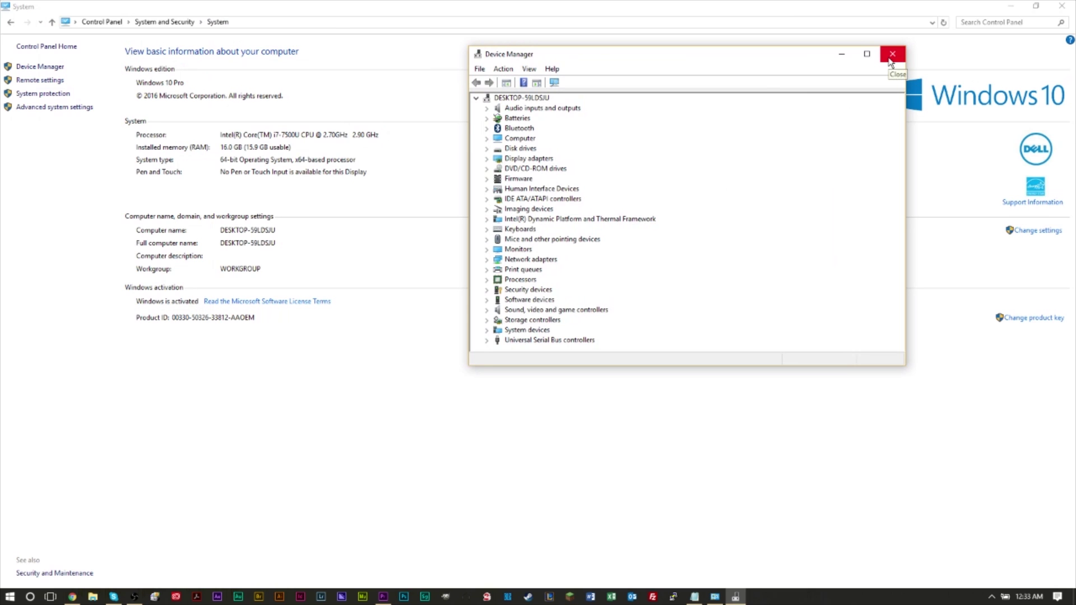
pyautogui.click(891, 54)
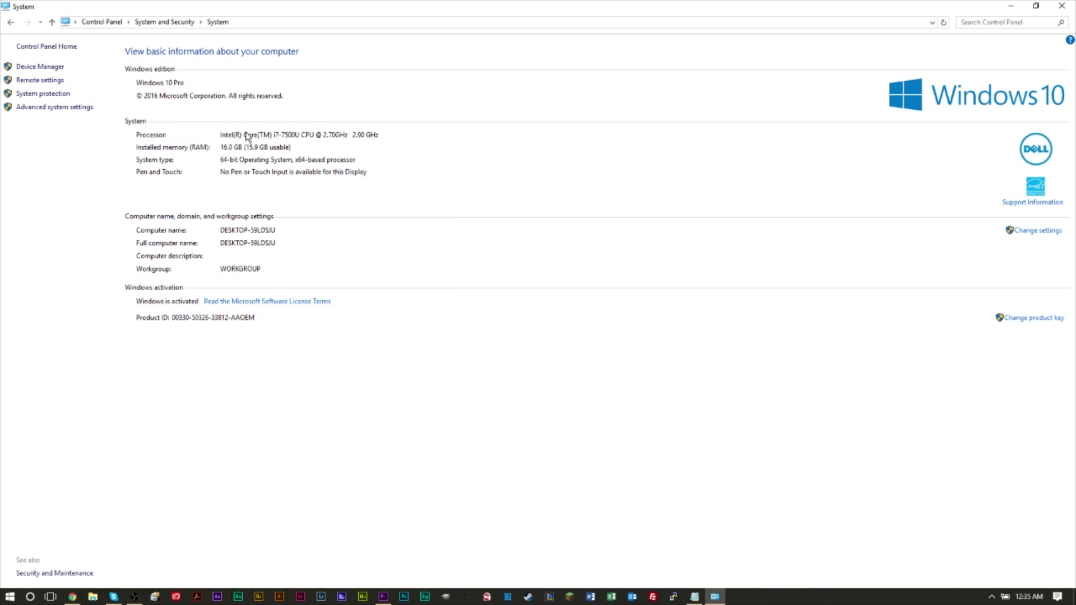
# - Launch Device Manager with devmgmt.msc from Run and place it beside the System page
pyautogui.press('super+r')
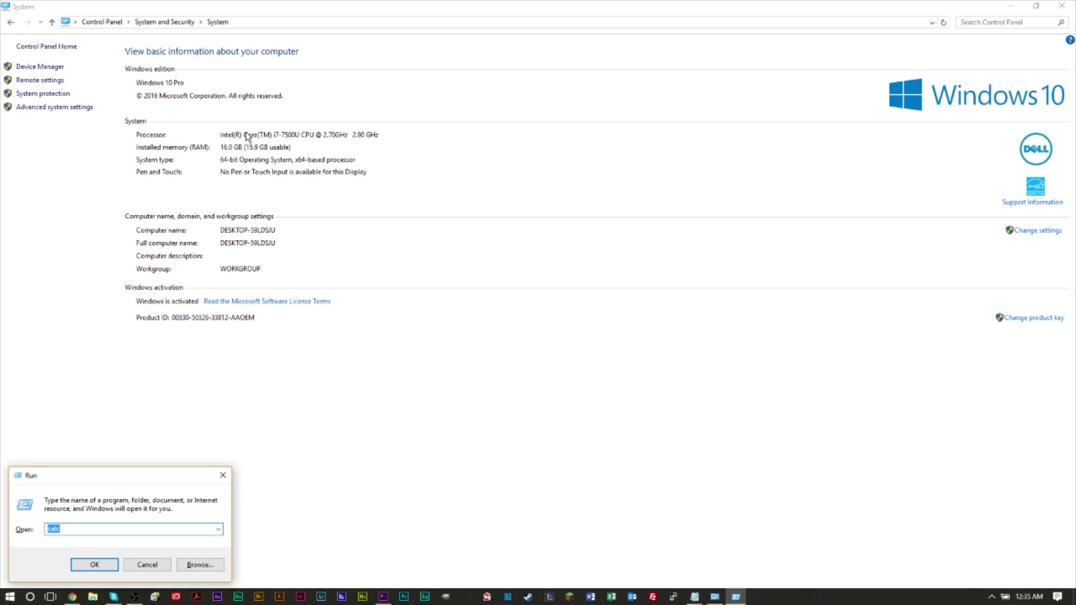
pyautogui.press('BackSpace')
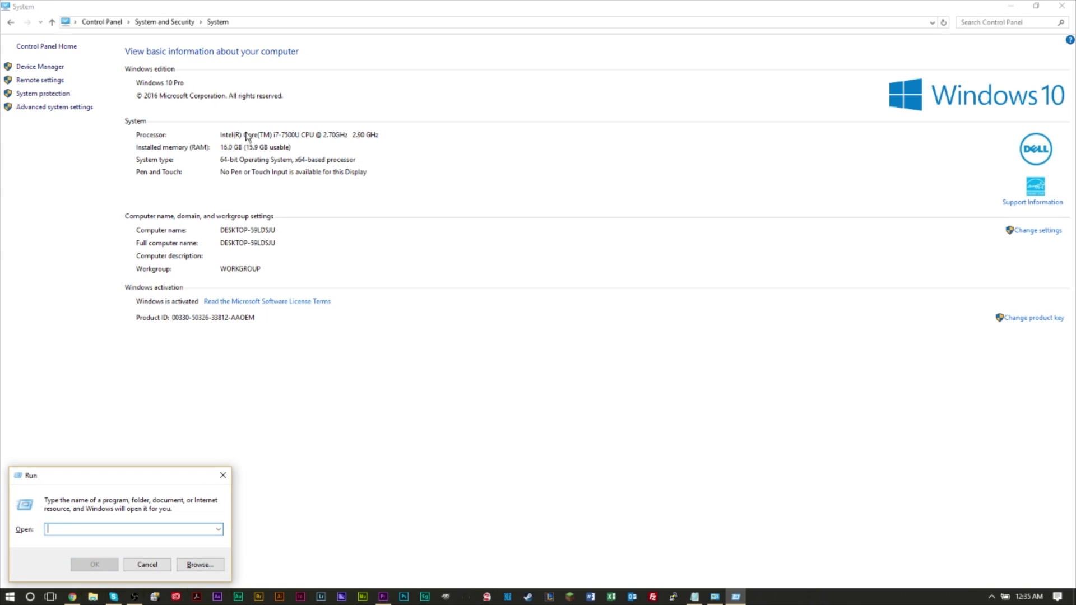
pyautogui.write('devmgm')
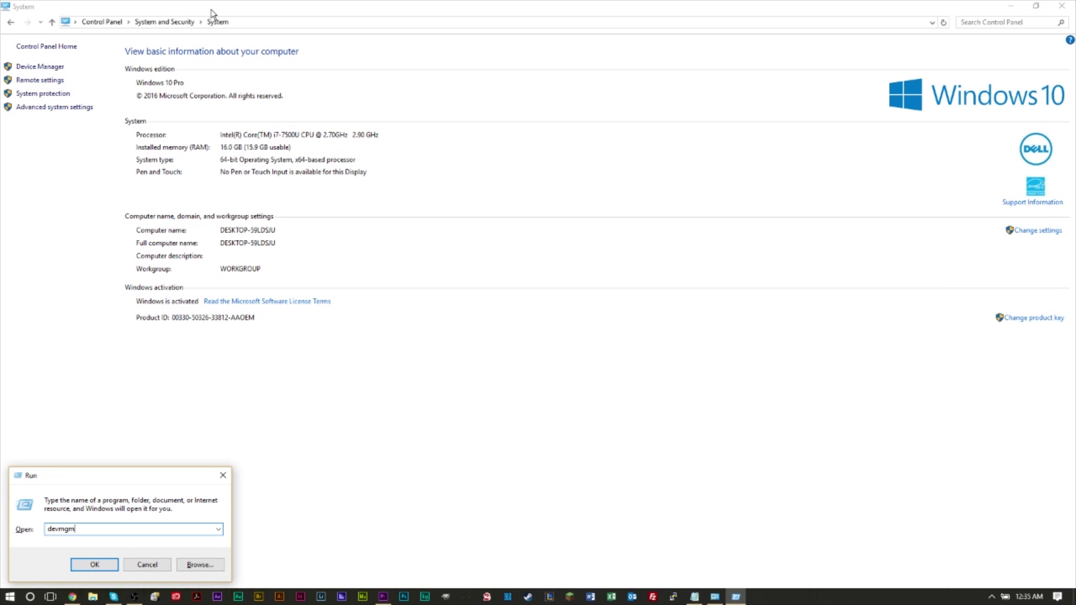
pyautogui.write('t.msc')
pyautogui.press('Return')
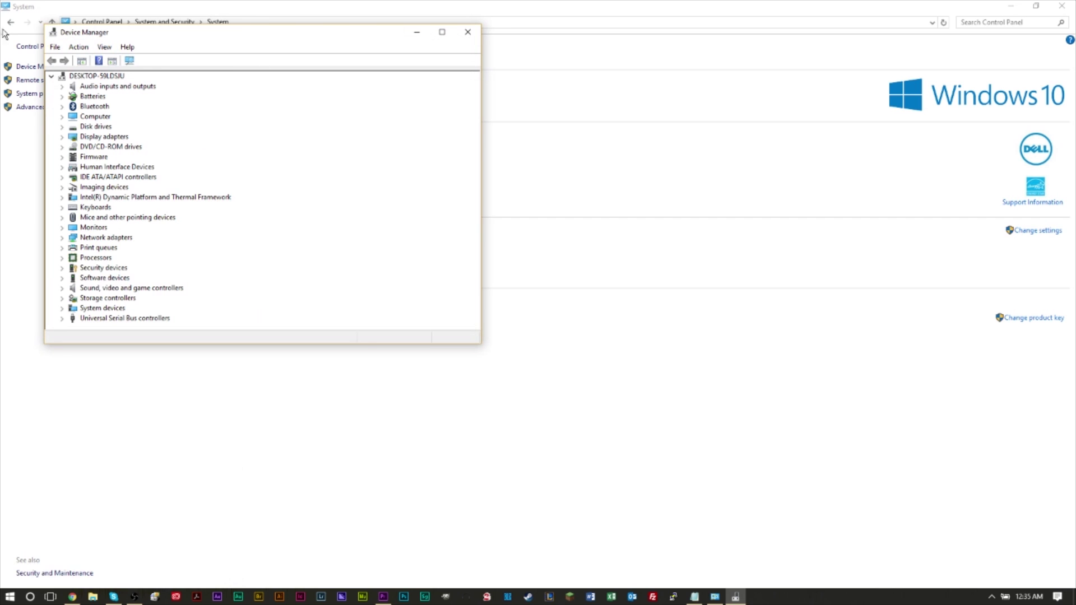
pyautogui.moveTo(265, 36); pyautogui.dragTo(700, 120)
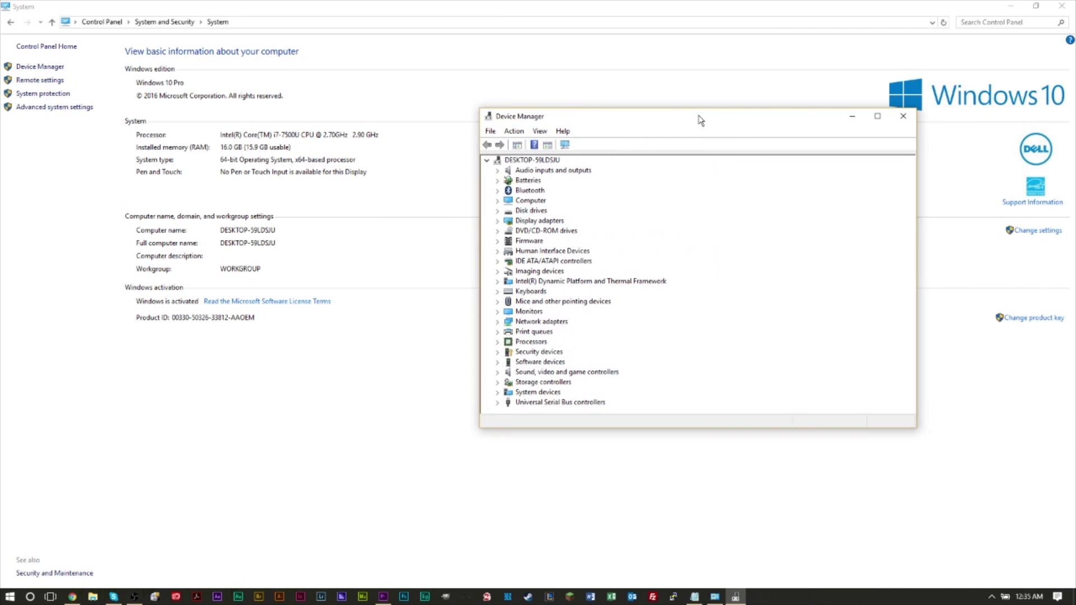
# - Expand and collapse Display and Network adapters, show Sound, video and game controllers, then close Device Manager
pyautogui.click(497, 222)
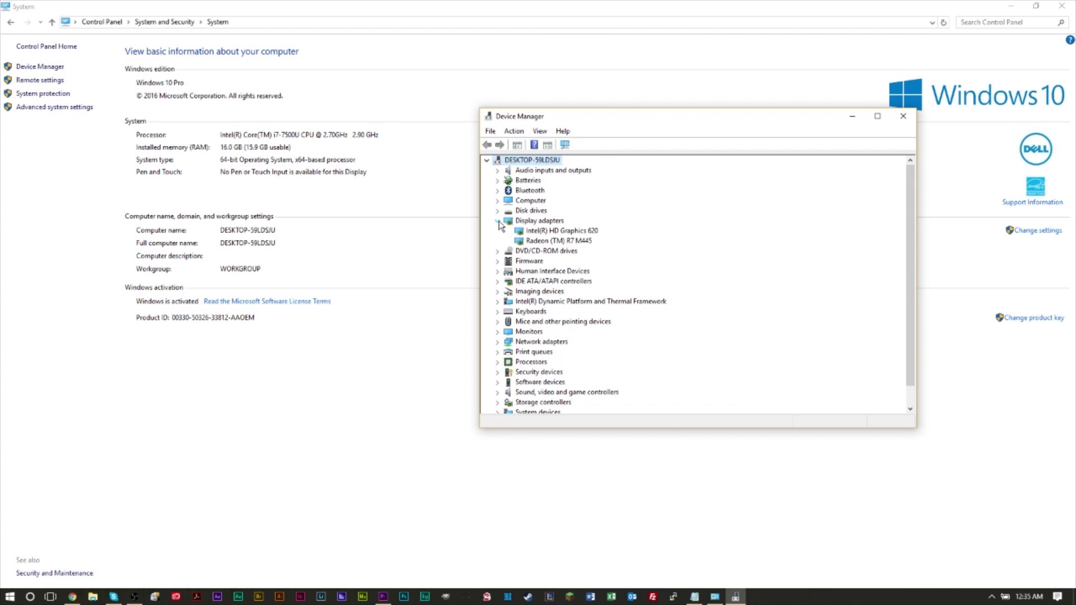
pyautogui.click(498, 221)
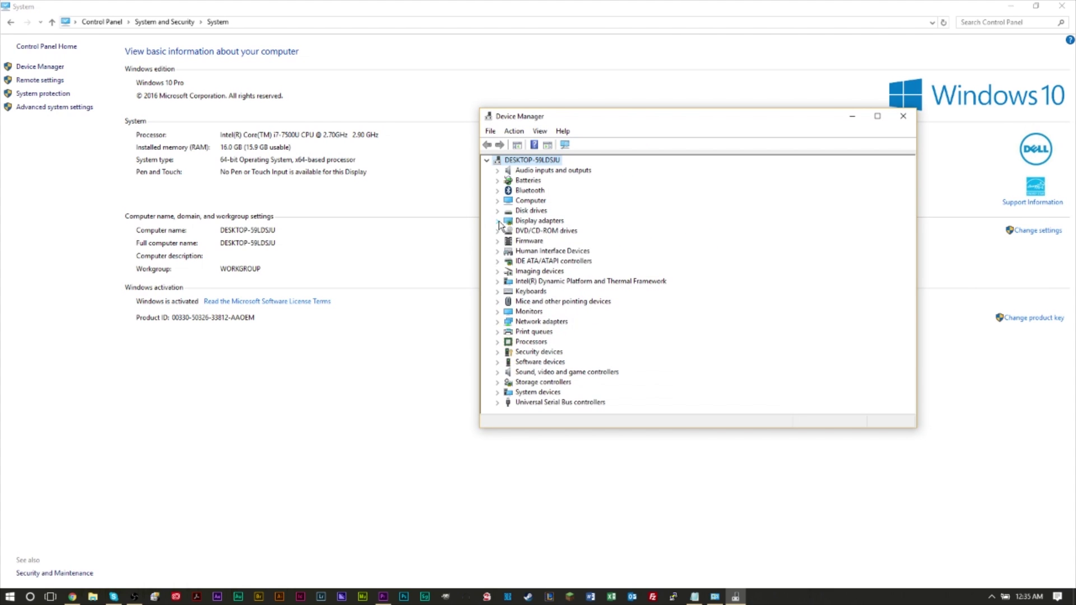
pyautogui.click(497, 322)
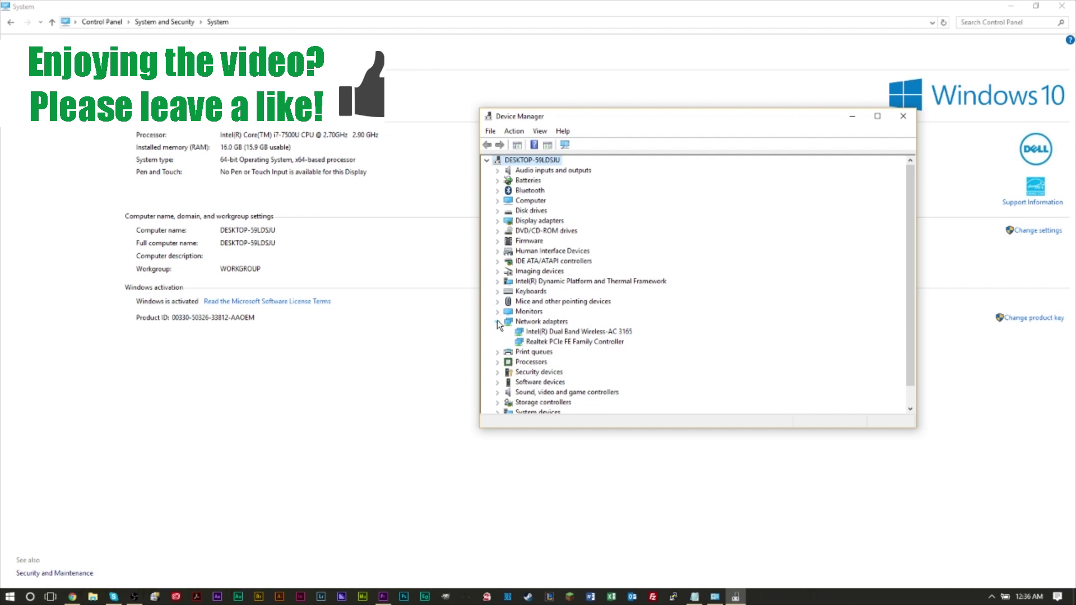
pyautogui.click(497, 323)
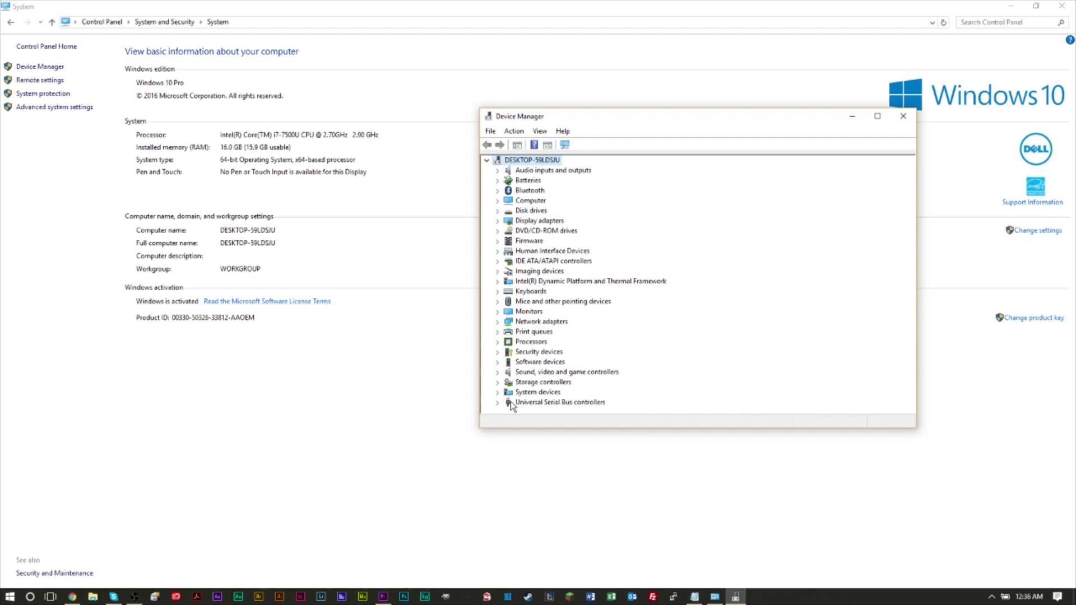
pyautogui.click(496, 372)
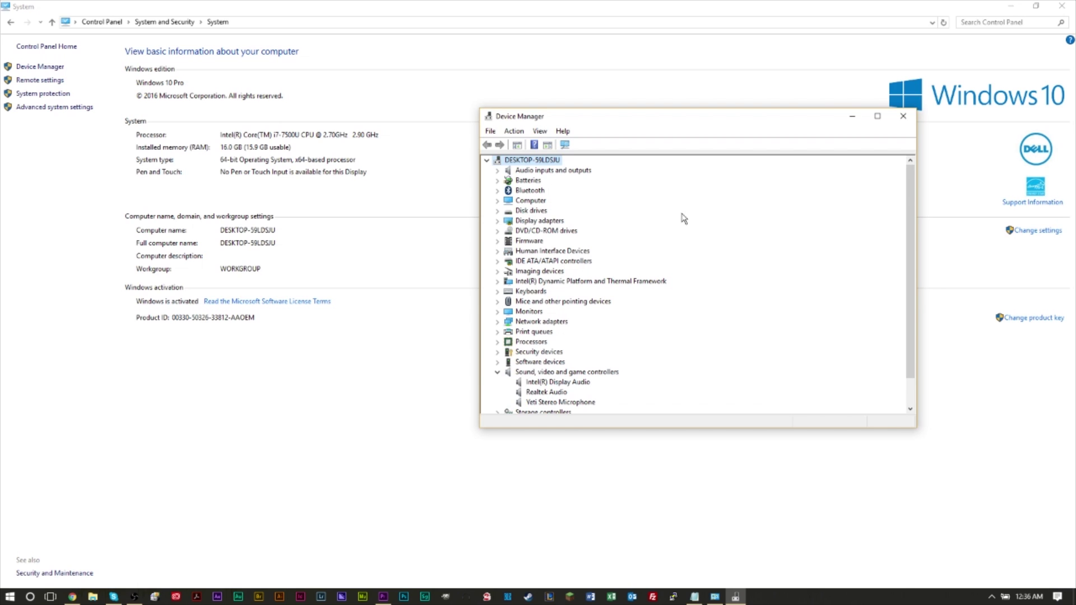
pyautogui.click(903, 116)
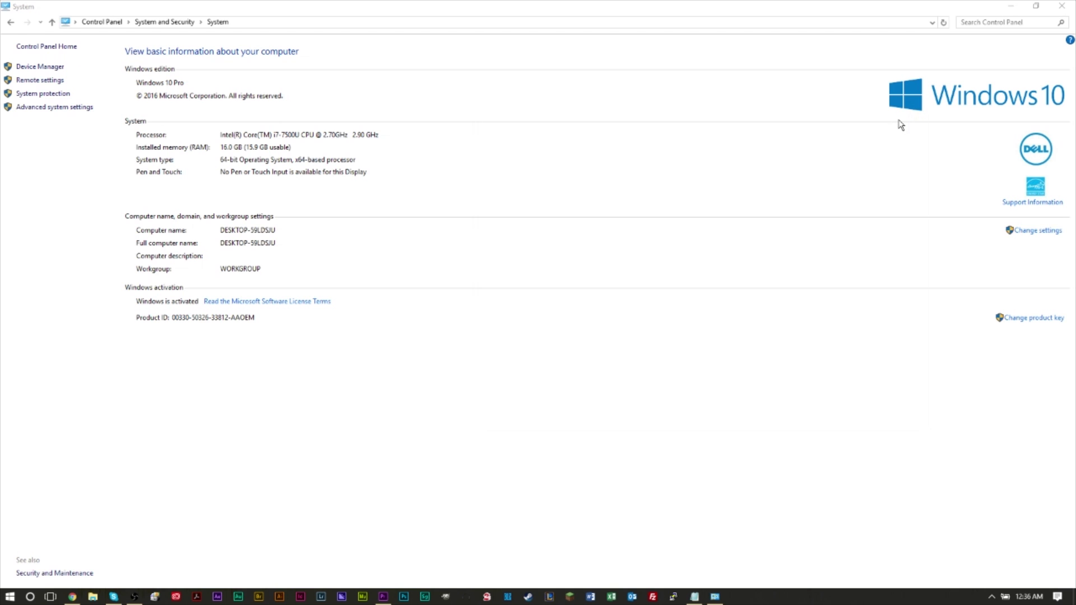
# - Search Windows for dxdiag and run it
pyautogui.press('super')
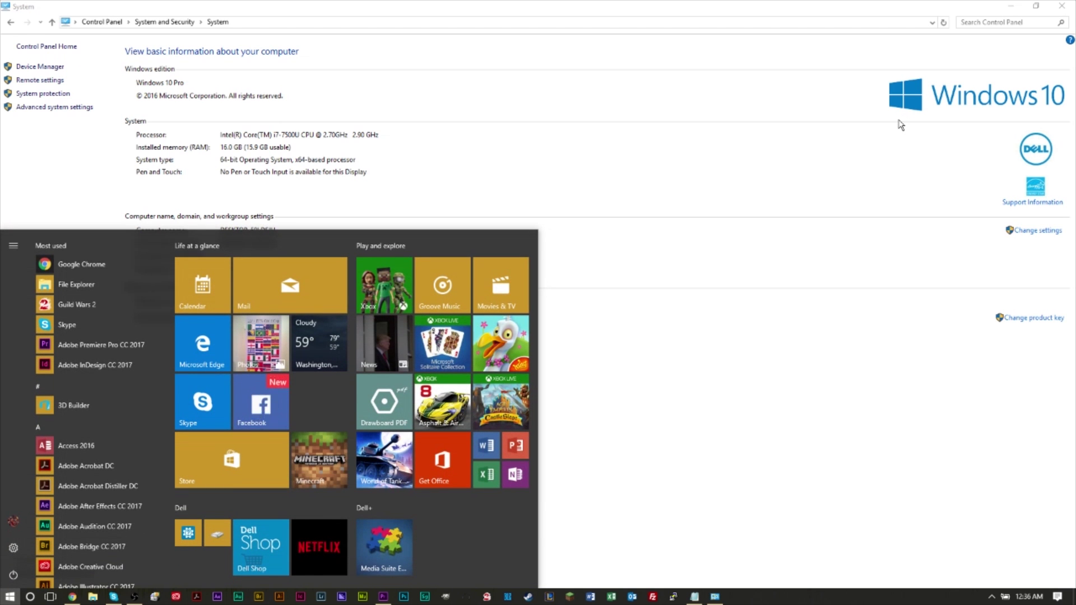
pyautogui.write('dxdiag')
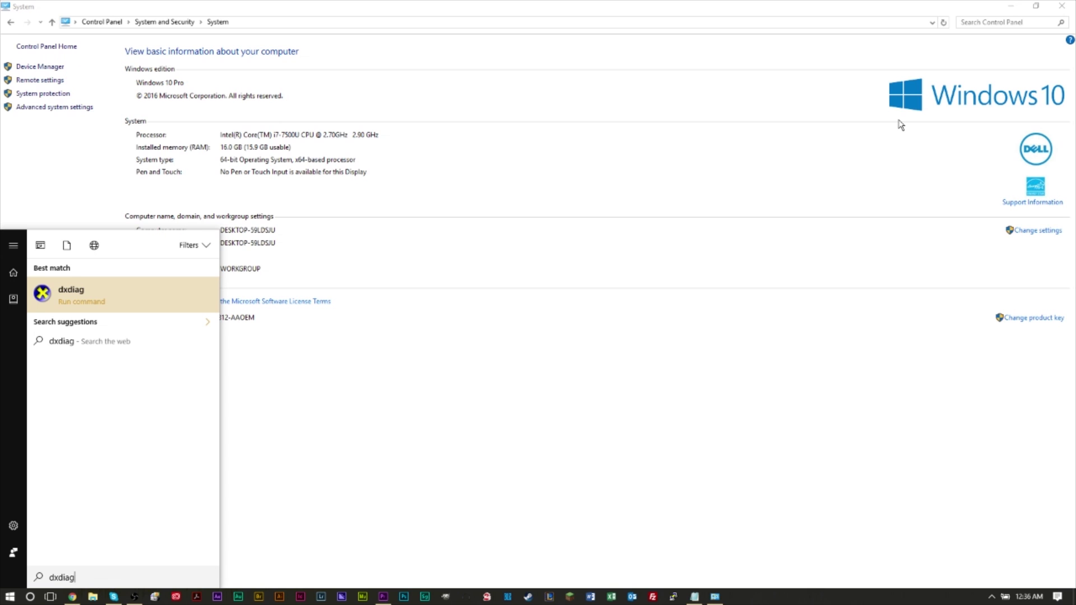
pyautogui.press('Return')
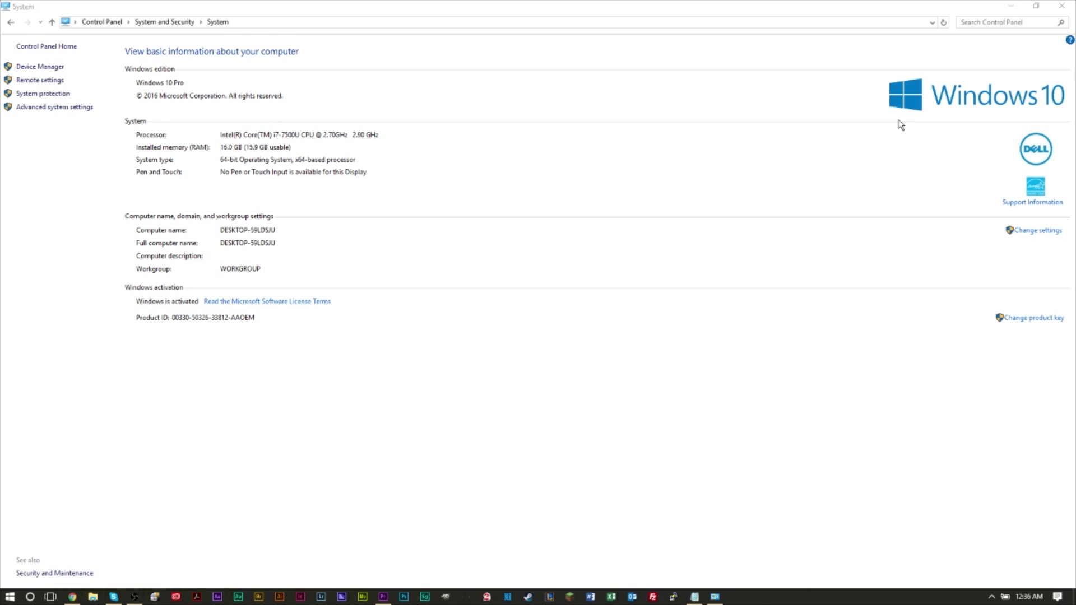
# - Launch dxdiag from the Run box and shift the DirectX Diagnostic Tool window slightly right
pyautogui.press('super+r')
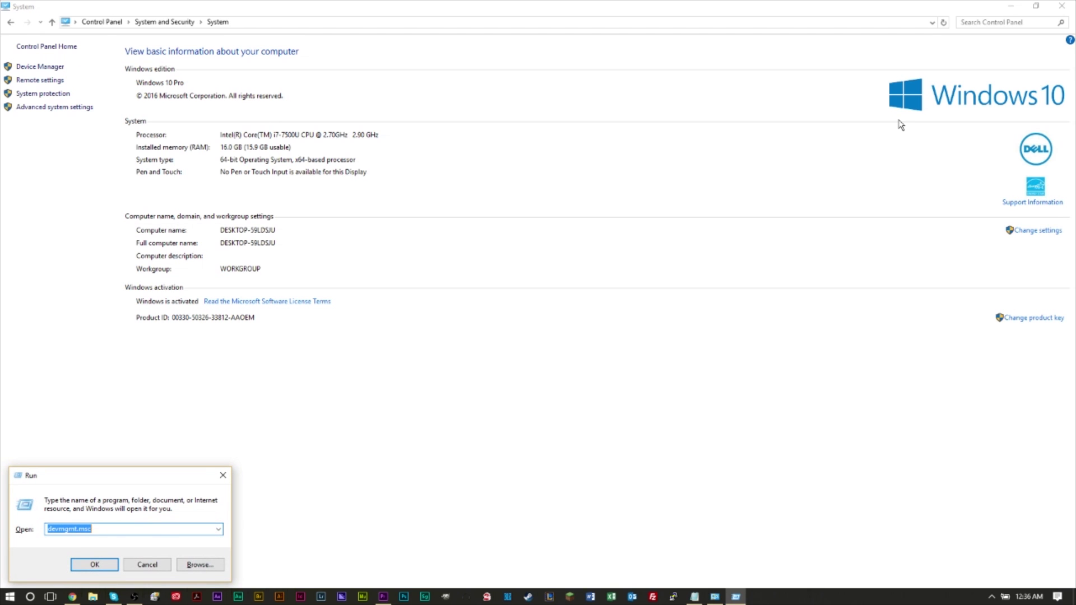
pyautogui.press('BackSpace')
pyautogui.write('dxdiag')
pyautogui.press('Return')
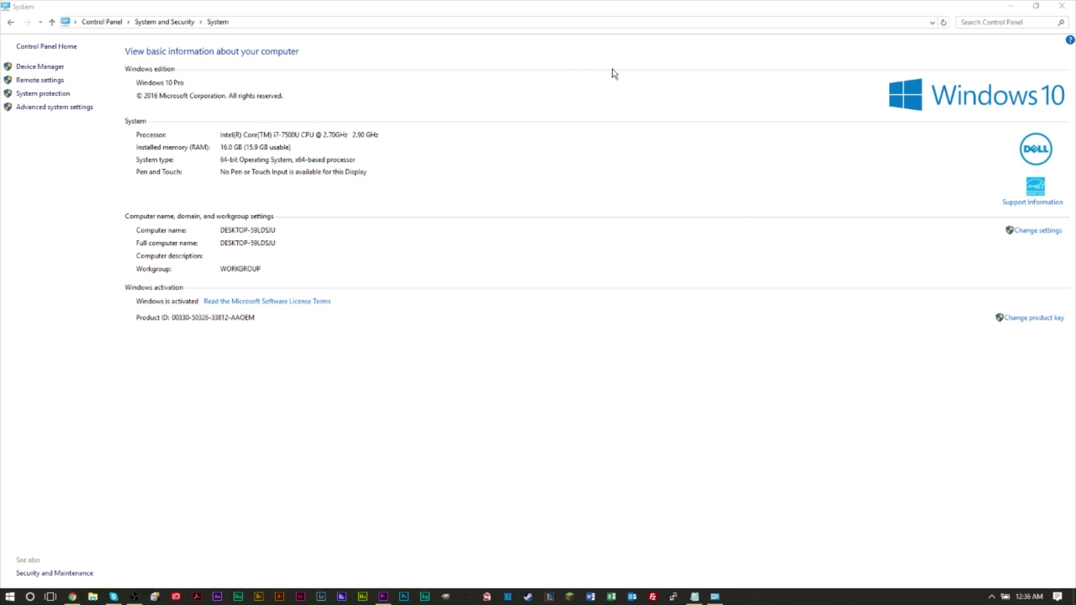
pyautogui.moveTo(523, 154); pyautogui.dragTo(591, 158)
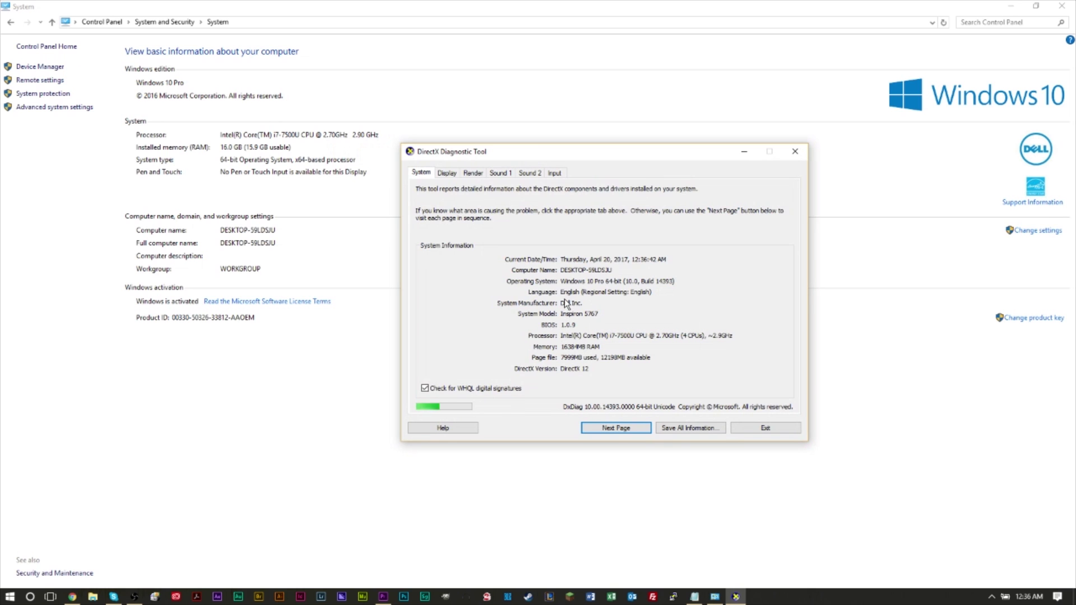
pyautogui.click(446, 173)
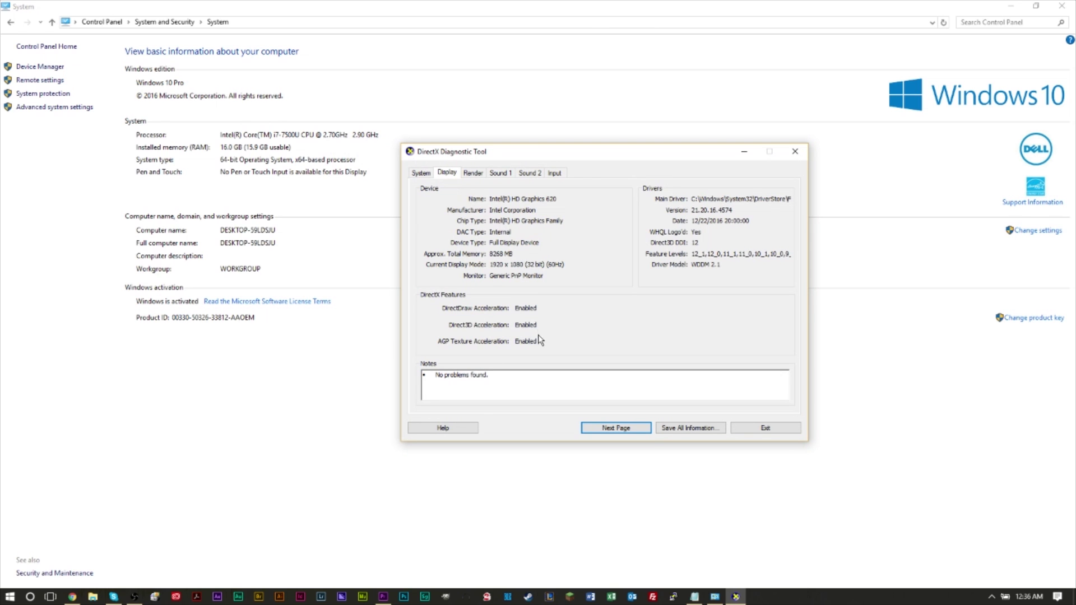
pyautogui.click(478, 178)
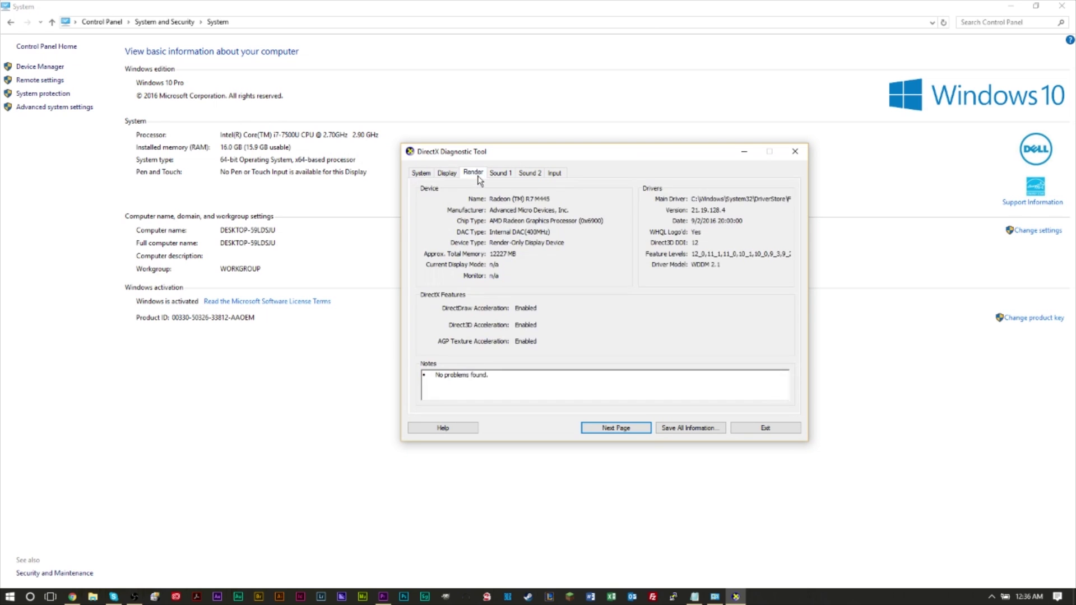
pyautogui.click(512, 177)
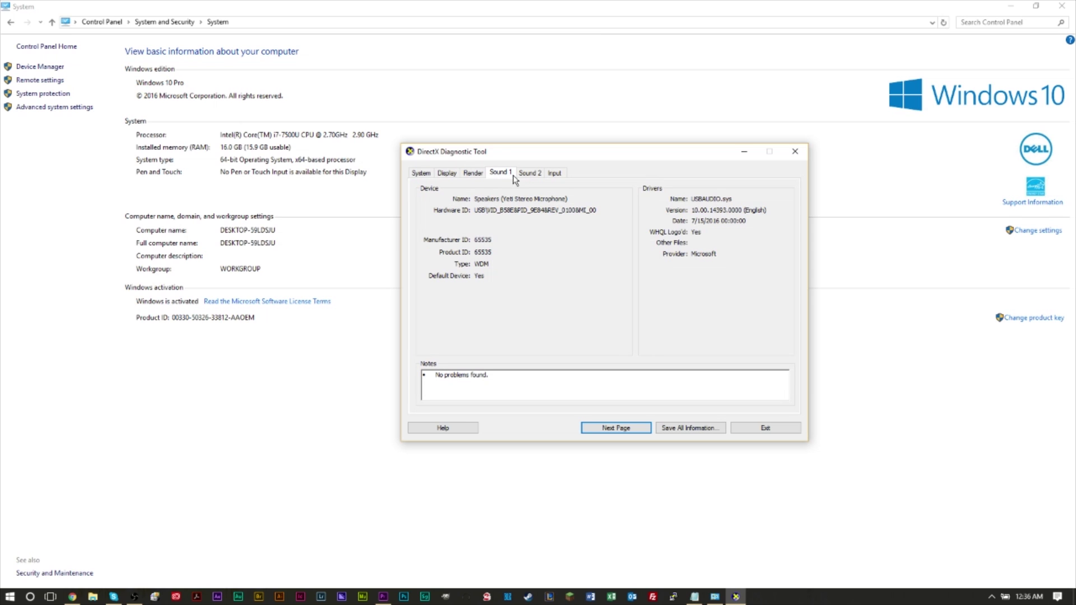
pyautogui.click(523, 178)
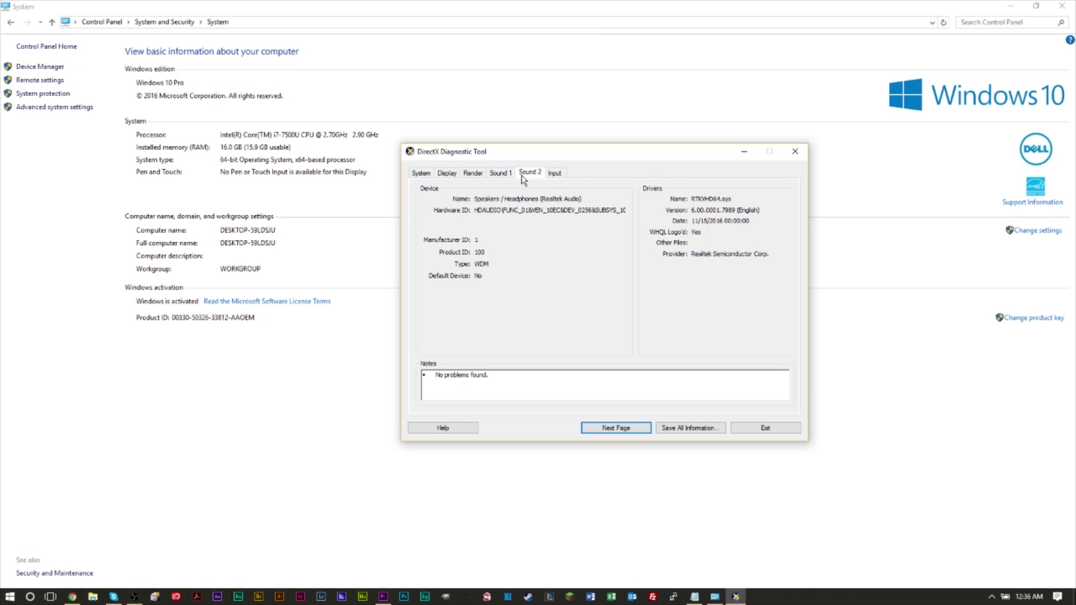
pyautogui.click(553, 180)
pyautogui.click(530, 177)
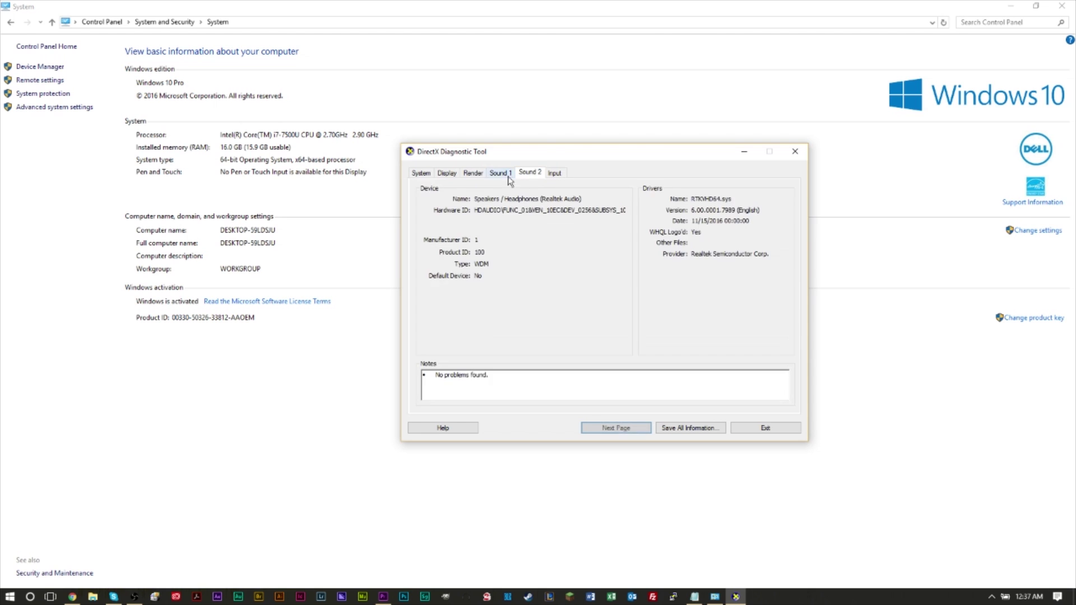
pyautogui.click(500, 177)
pyautogui.click(477, 177)
pyautogui.click(452, 177)
pyautogui.click(431, 178)
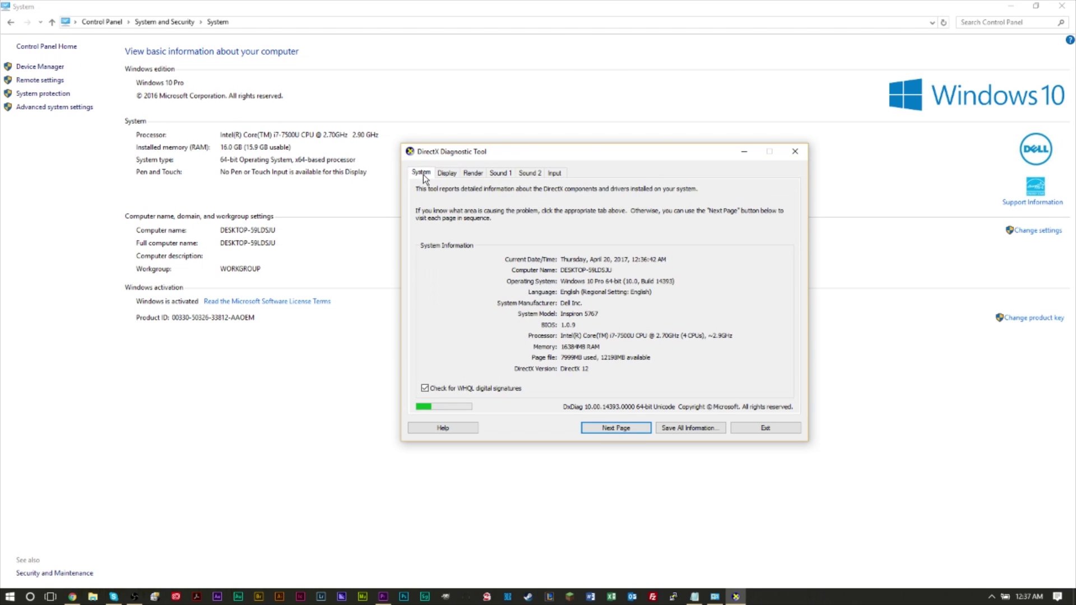
# - Save All Information as DxDiag.txt on the Desktop
pyautogui.click(682, 429)
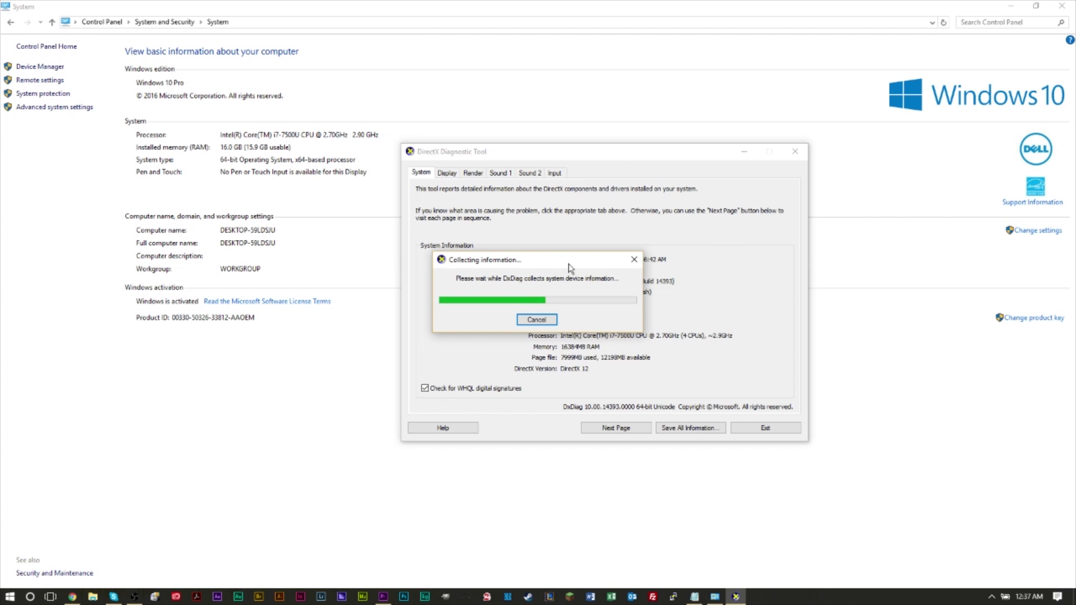
pyautogui.click(690, 428)
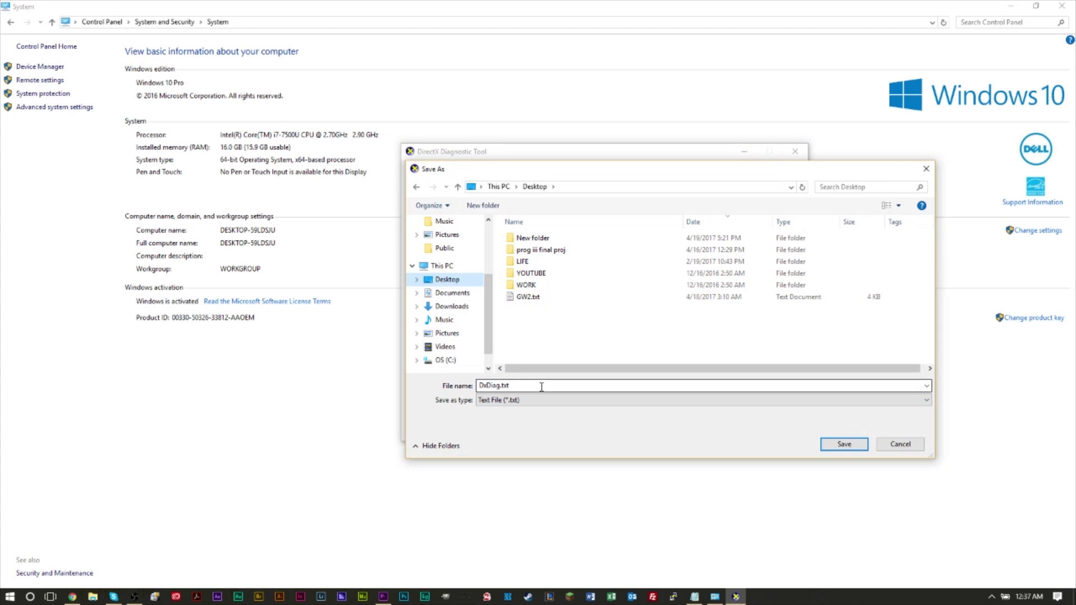
pyautogui.click(843, 445)
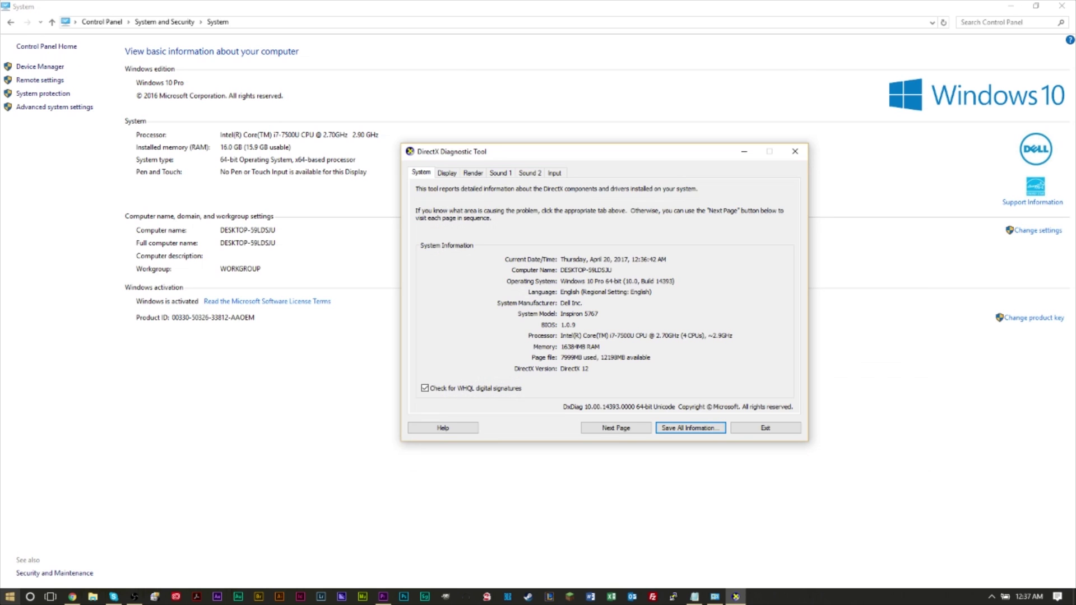
pyautogui.click(2, 600)
# - Launch Notepad via a 'note' search, open DxDiag.txt from the Desktop, and scroll through it
pyautogui.write('note')
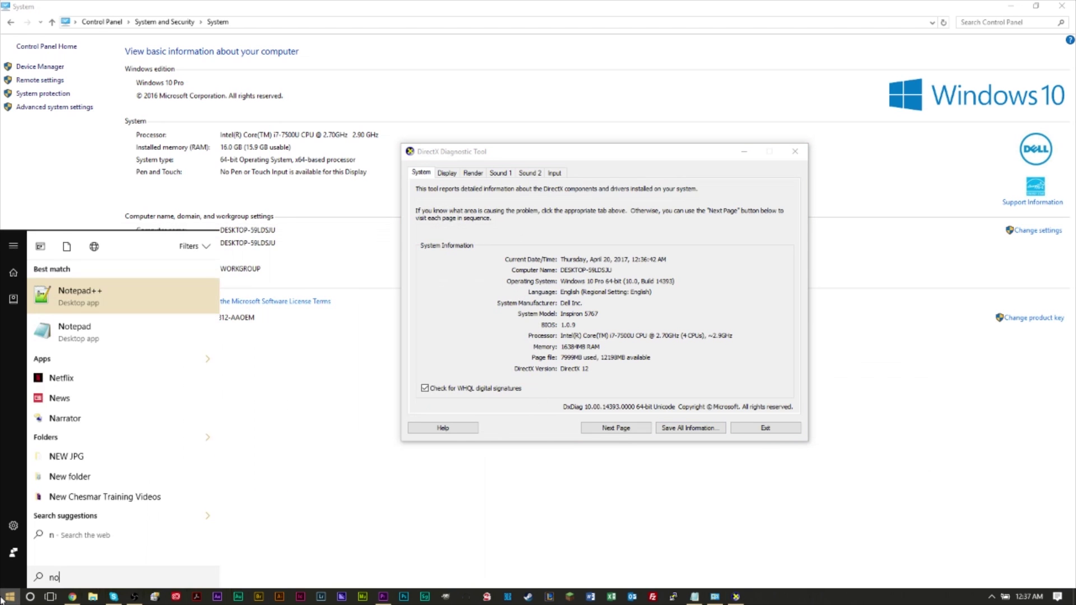
pyautogui.press('Return')
pyautogui.click(9, 18)
pyautogui.click(23, 44)
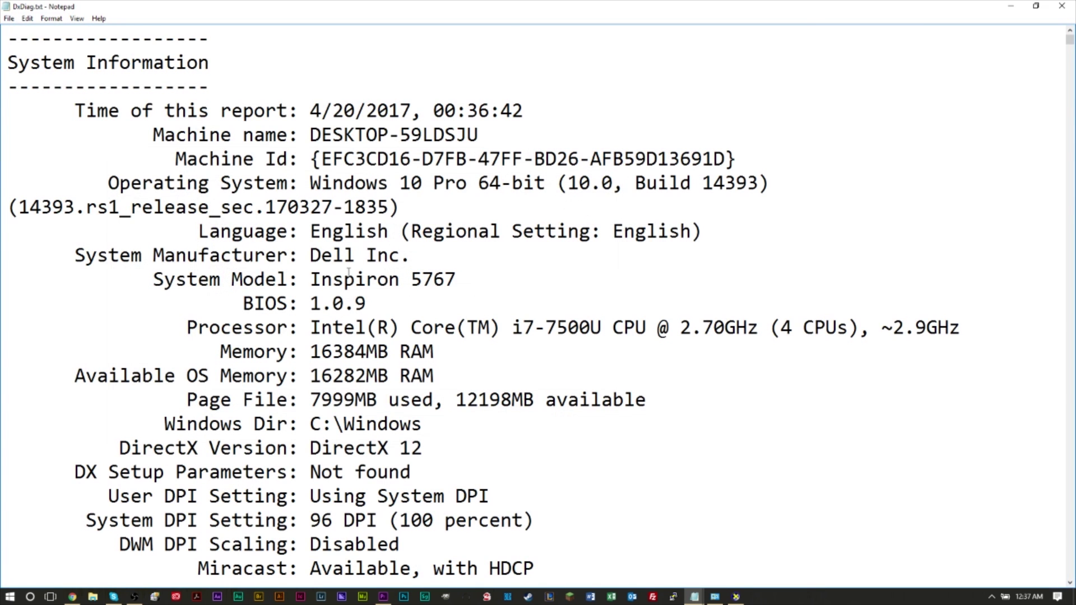
pyautogui.scroll(-2, 355, 314)
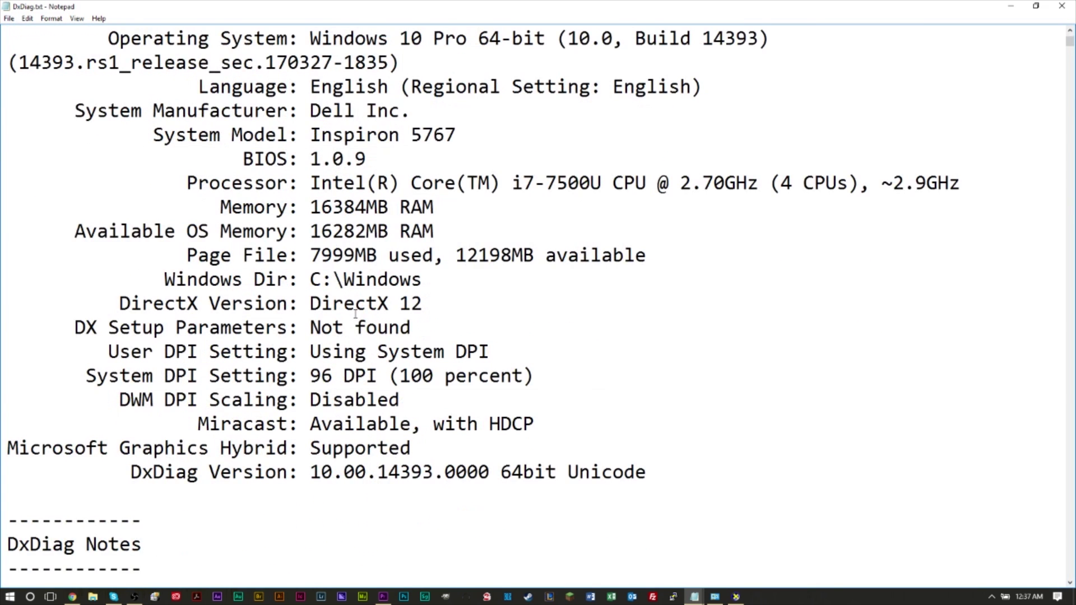
pyautogui.scroll(2, 355, 314)
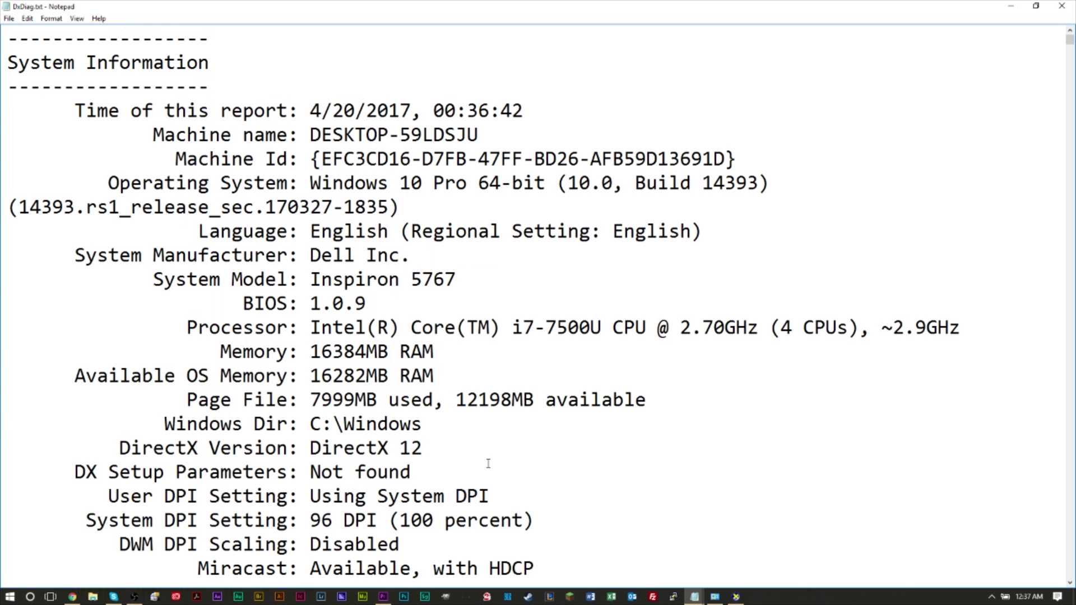
pyautogui.scroll(-1, 488, 464)
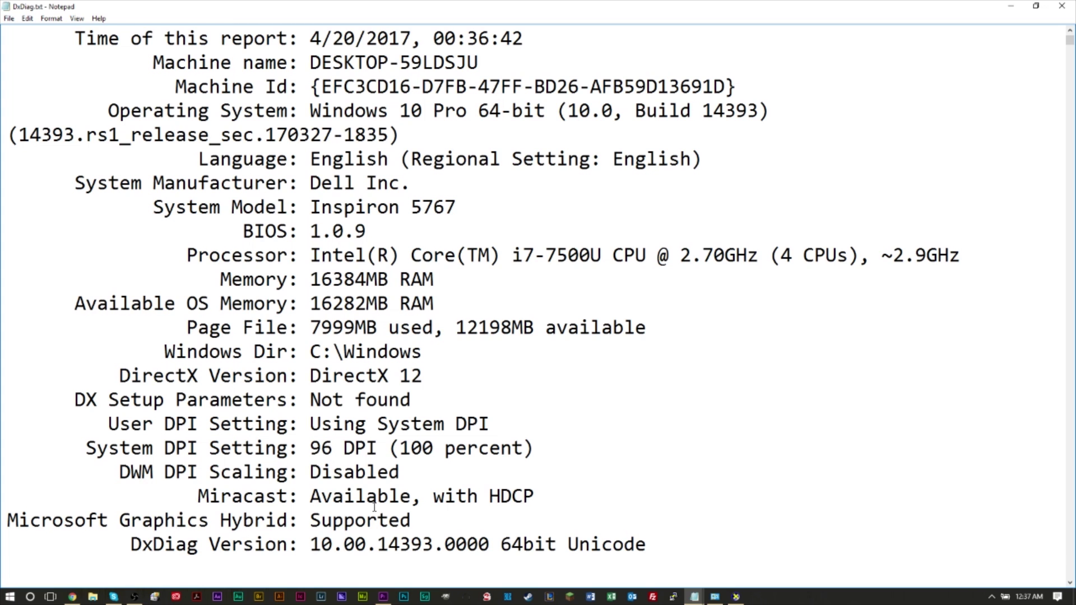
pyautogui.scroll(-3, 374, 507)
pyautogui.scroll(-2, 374, 507)
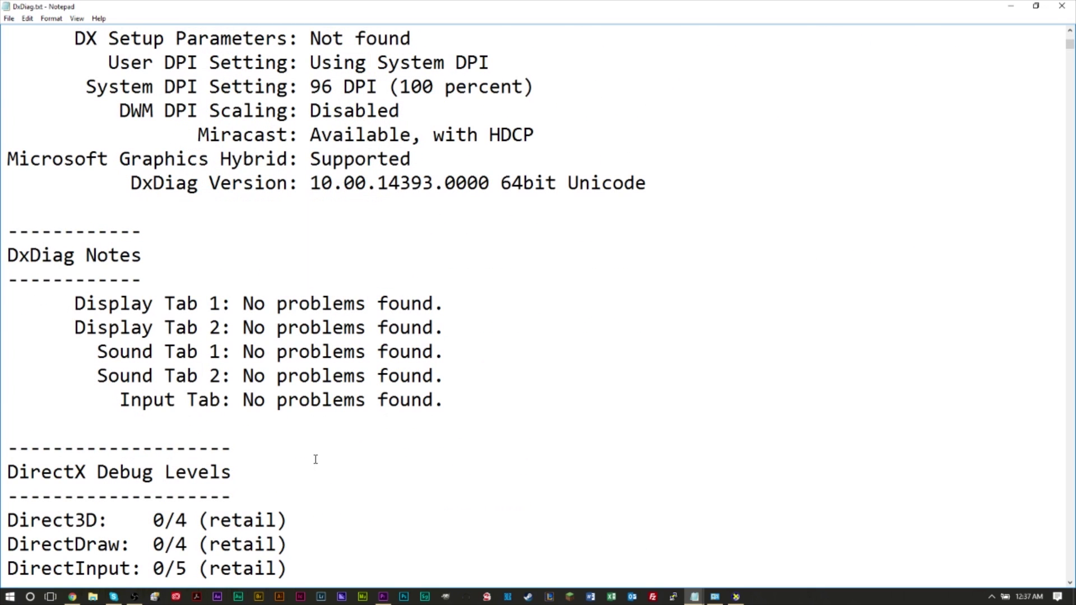
pyautogui.scroll(-7, 316, 459)
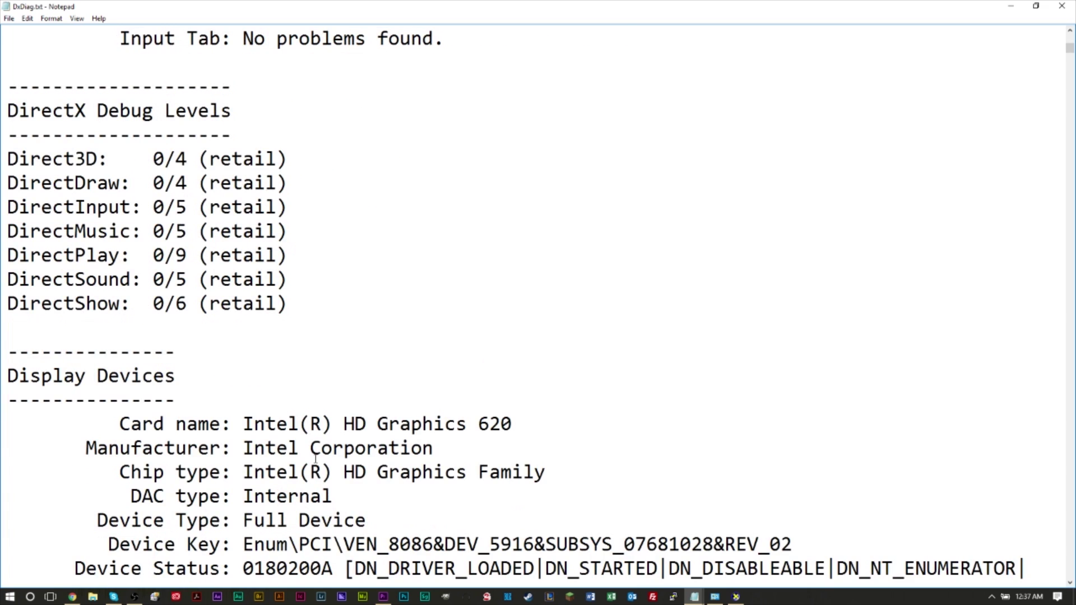
pyautogui.scroll(-1, 316, 458)
pyautogui.scroll(-1, 316, 459)
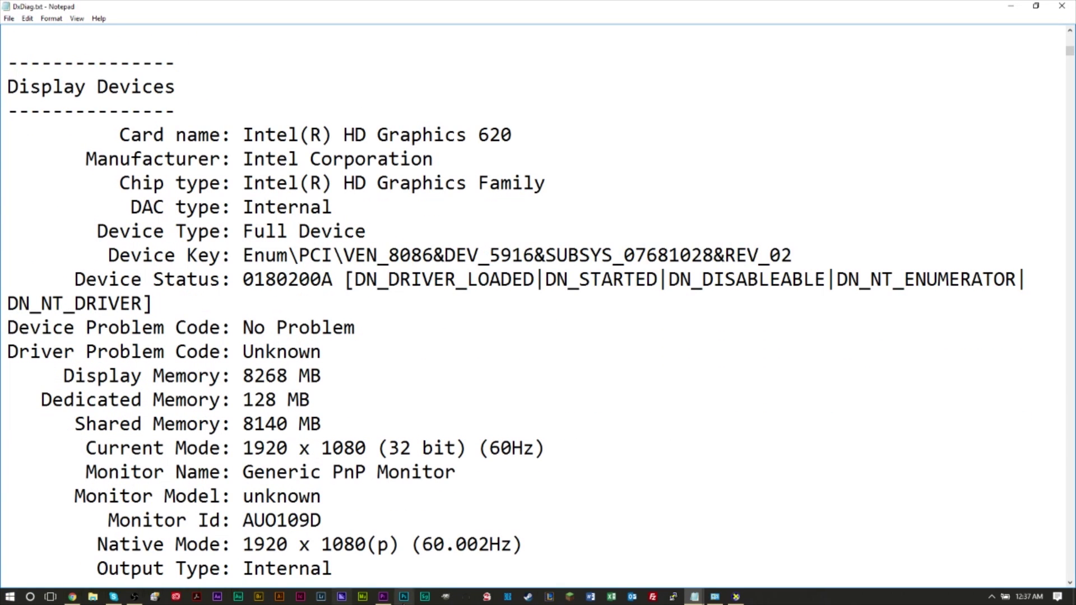
pyautogui.scroll(-2, 331, 510)
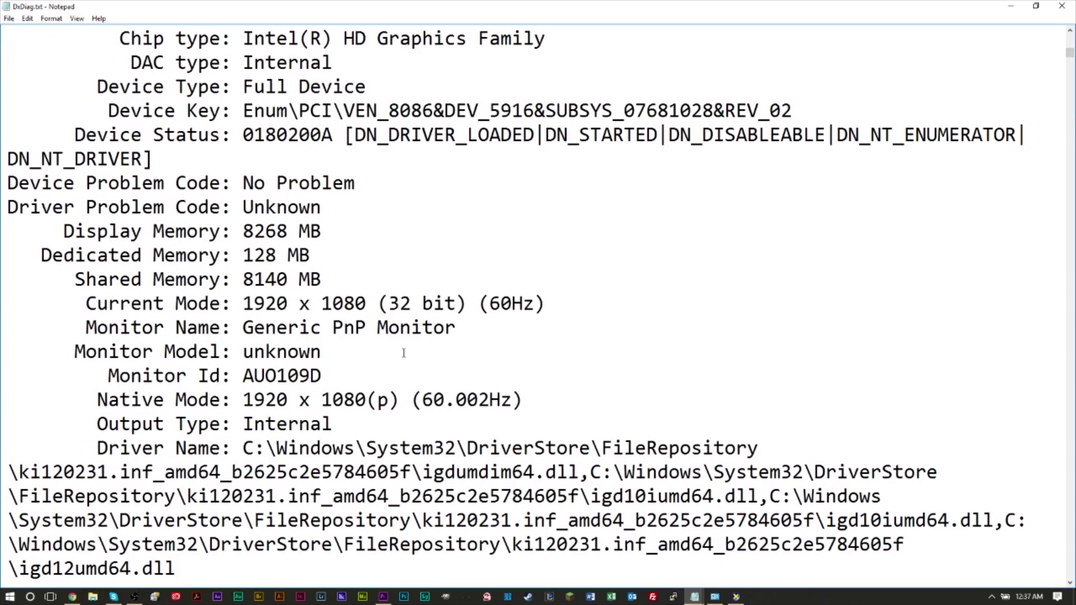
pyautogui.scroll(-7, 401, 389)
pyautogui.scroll(-4, 401, 389)
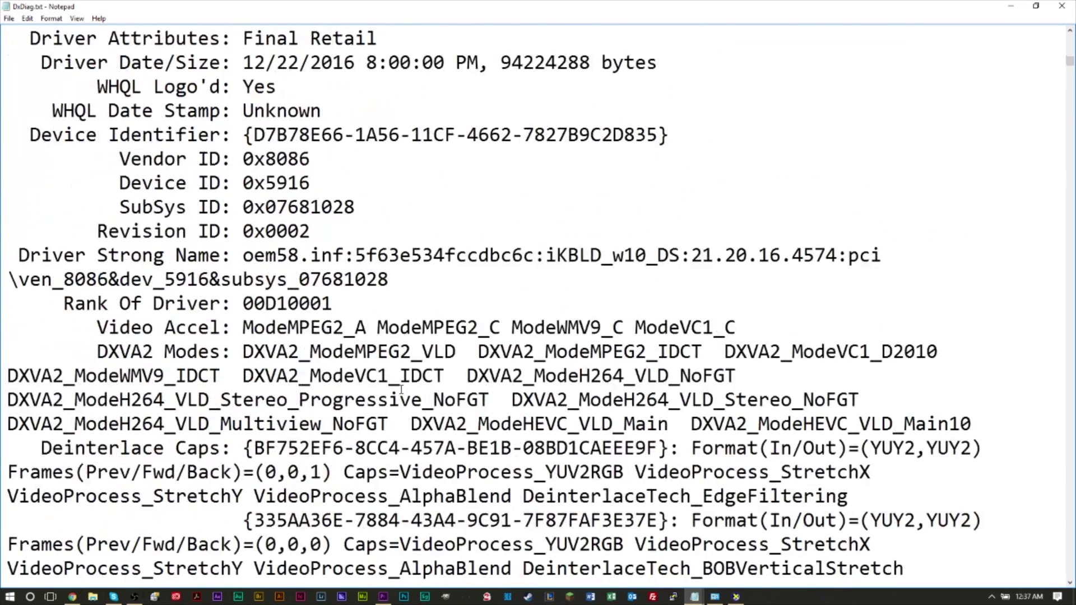
pyautogui.scroll(5, 401, 389)
pyautogui.scroll(-16, 401, 389)
pyautogui.scroll(-20, 402, 389)
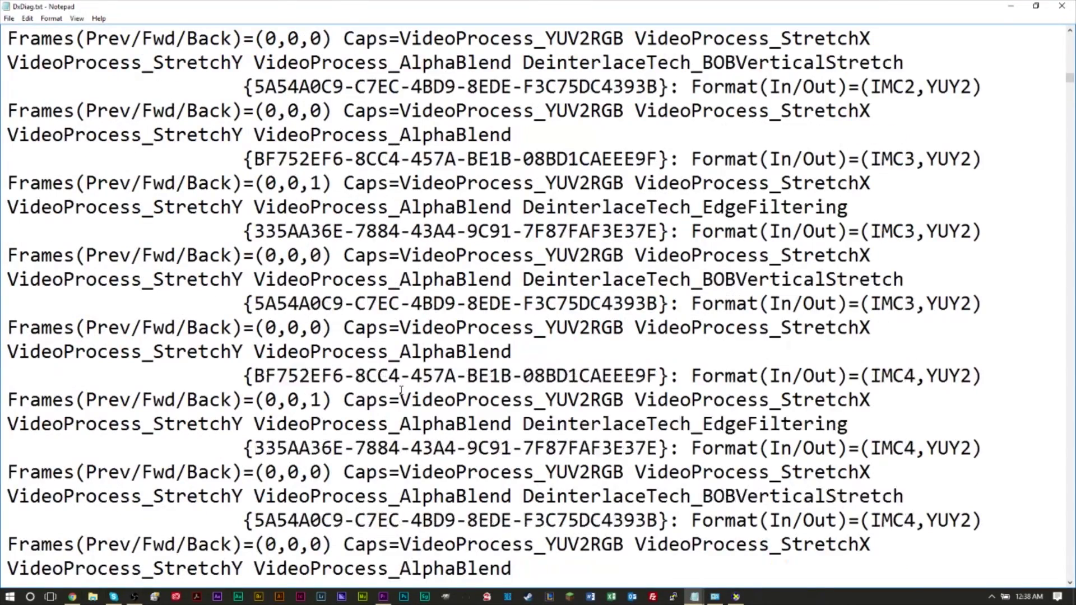
pyautogui.scroll(5, 401, 390)
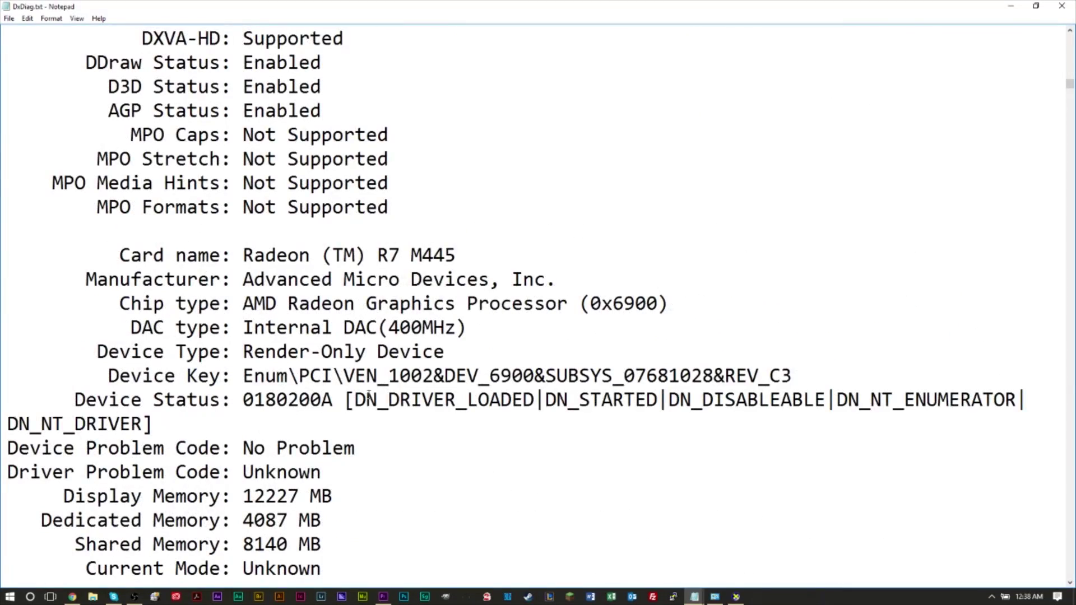
pyautogui.scroll(-6, 70, 554)
pyautogui.scroll(11, 70, 555)
pyautogui.scroll(-6, 70, 555)
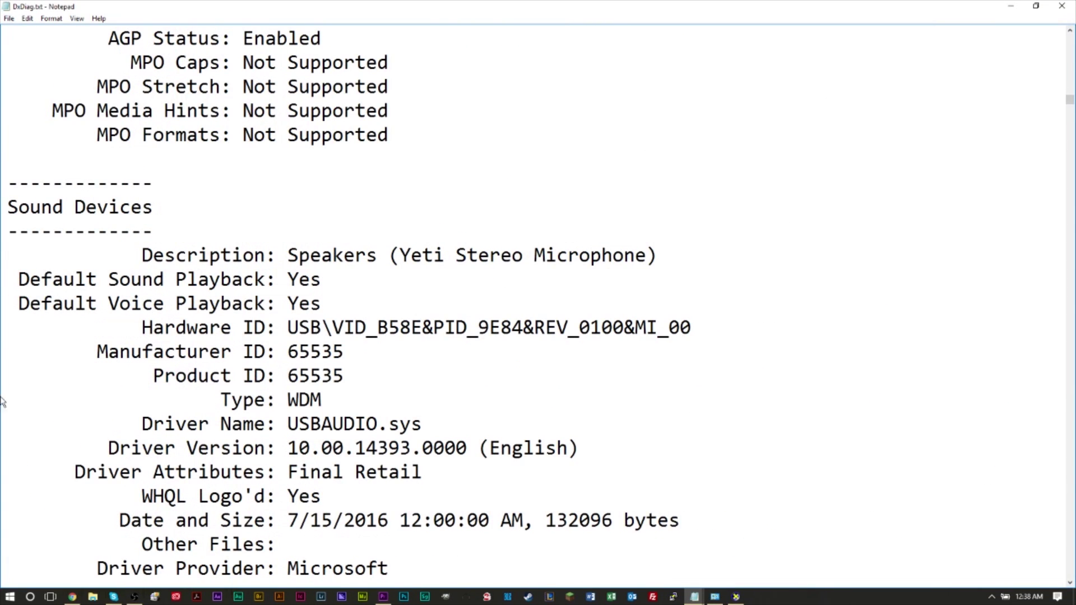
pyautogui.scroll(-1, 416, 437)
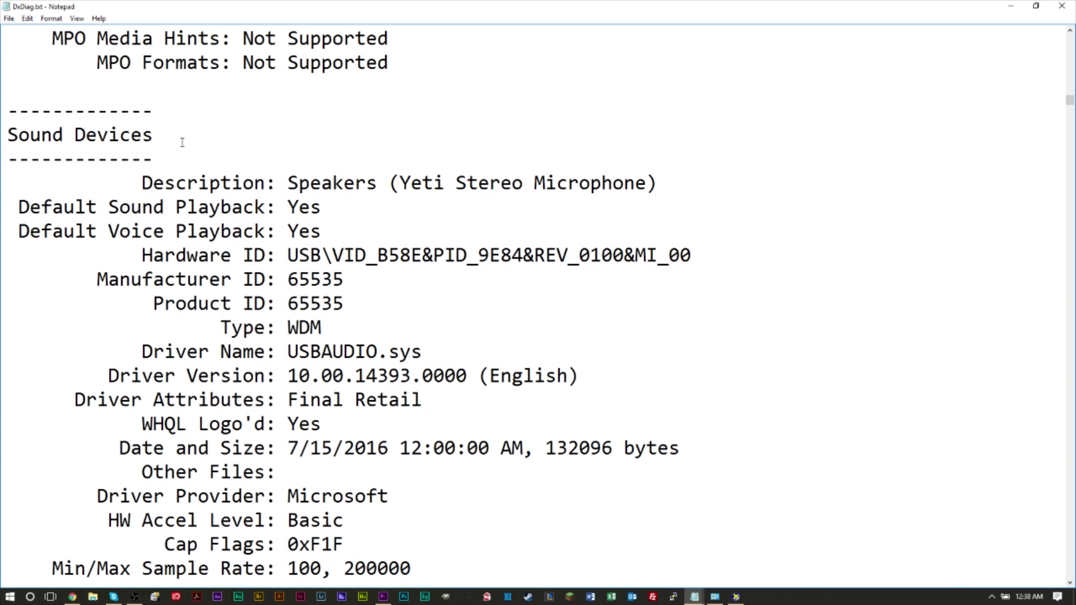
pyautogui.moveTo(182, 143); pyautogui.dragTo(1, 142)
pyautogui.moveTo(179, 163); pyautogui.dragTo(2, 113)
pyautogui.click(111, 170)
pyautogui.scroll(10, 186, 208)
pyautogui.scroll(-20, 186, 209)
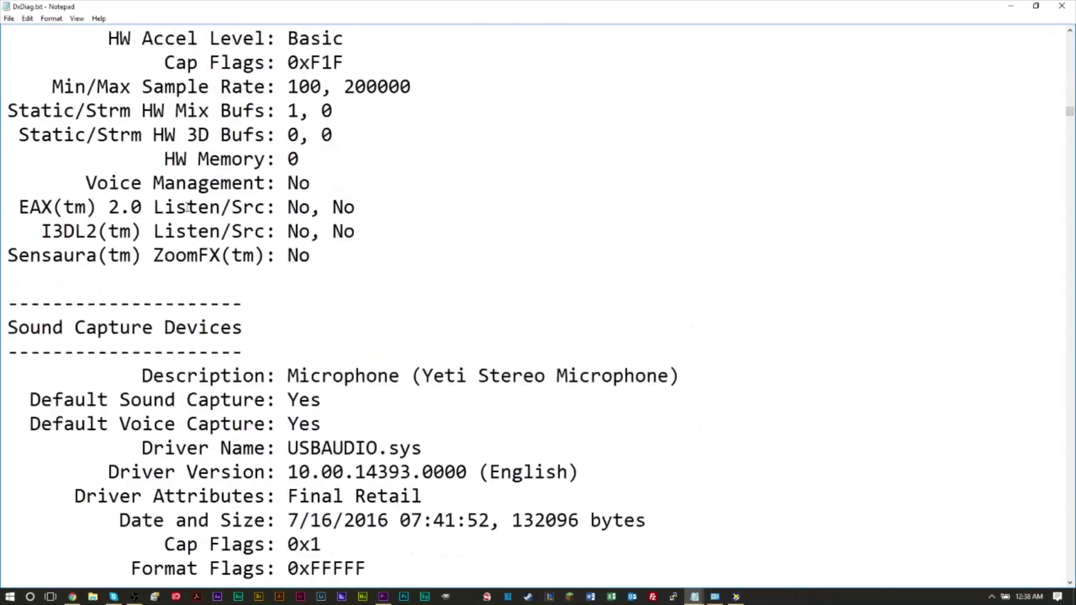
pyautogui.scroll(15, 186, 208)
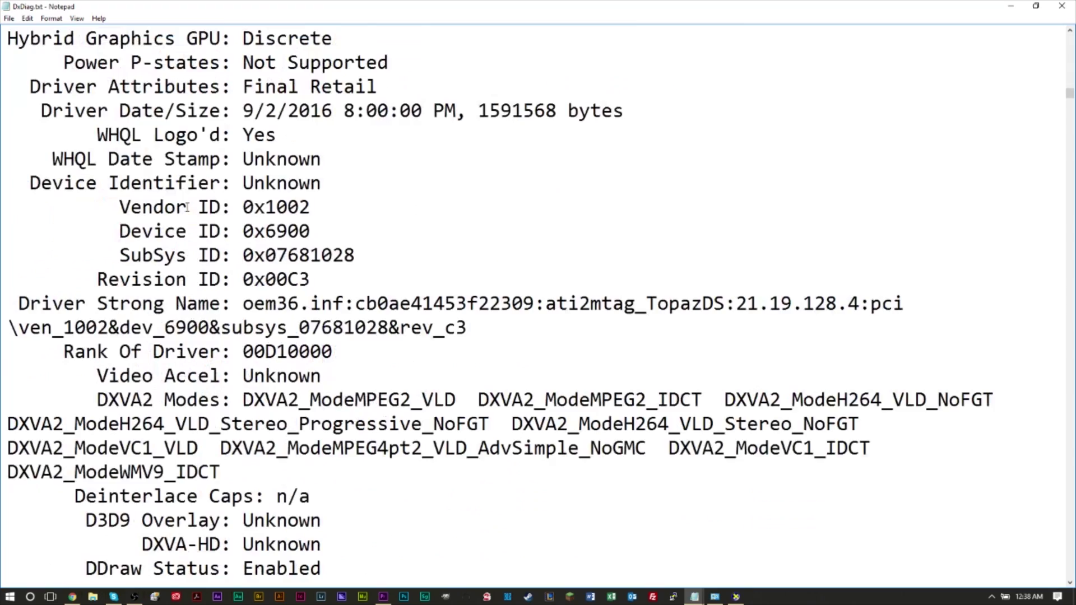
pyautogui.scroll(15, 186, 208)
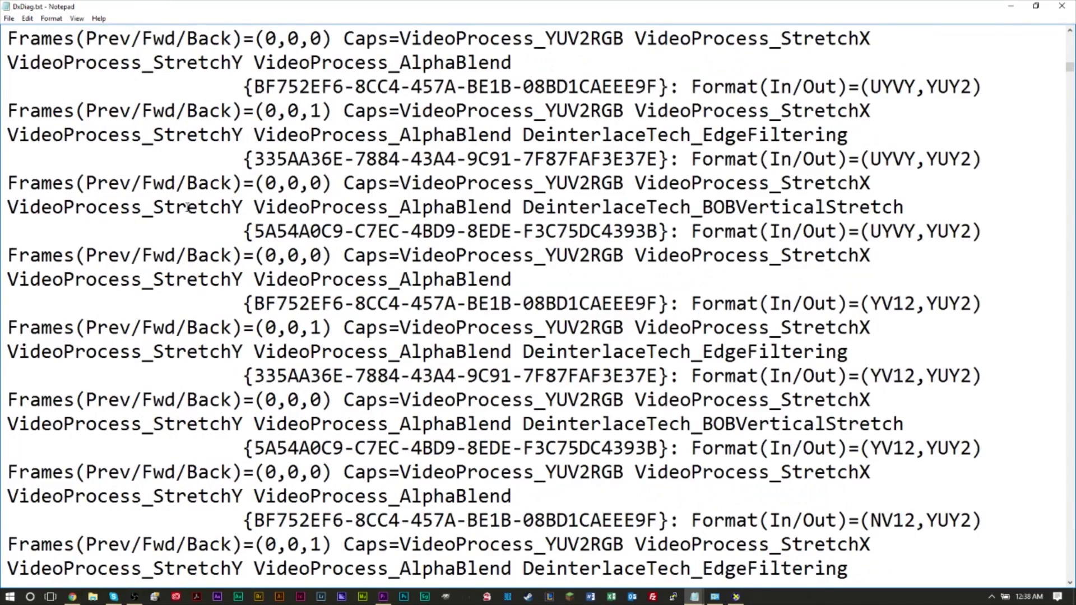
pyautogui.scroll(15, 186, 209)
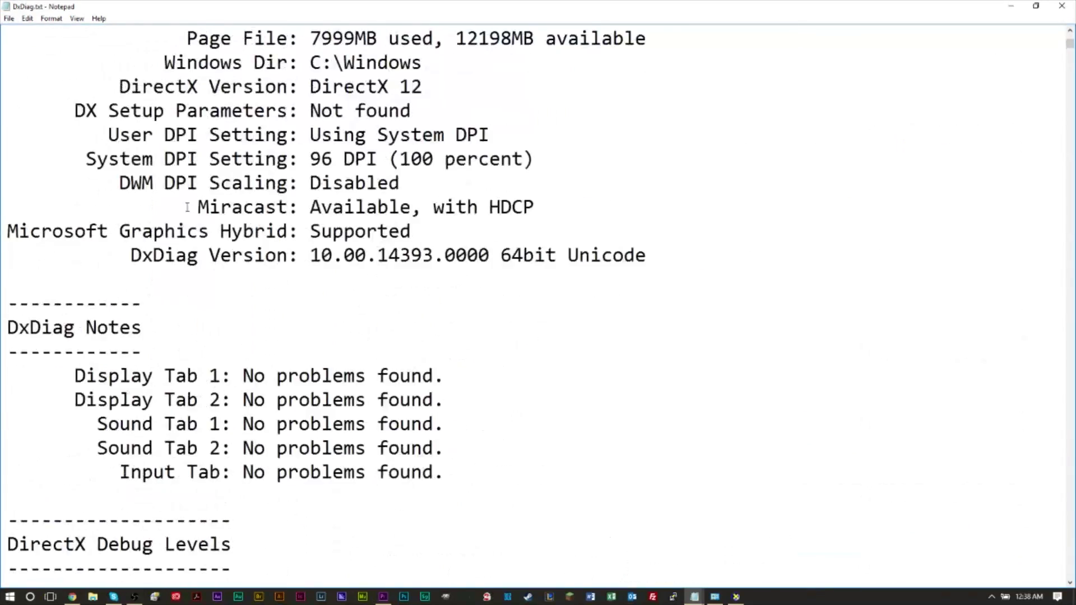